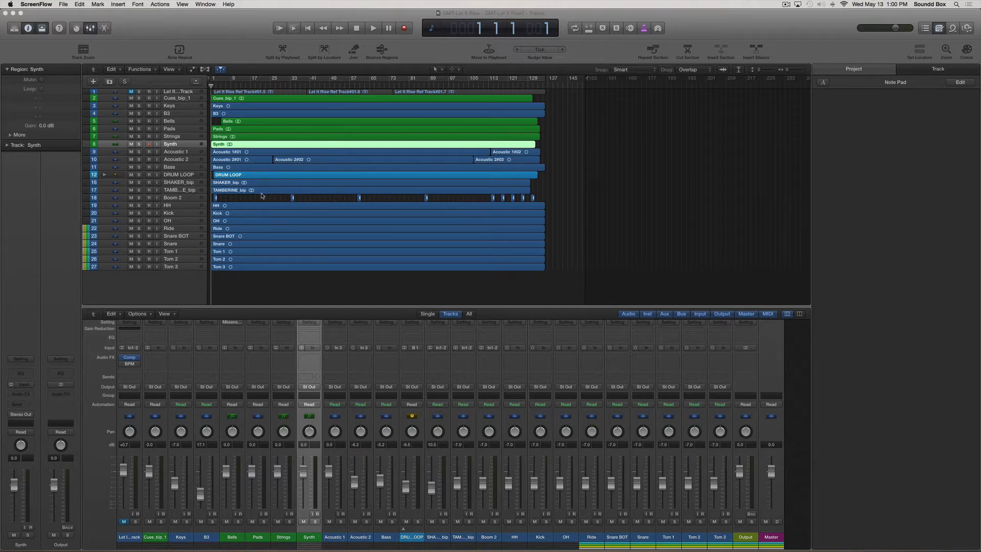
Enlarge the track lanes and the timeline to examine the region waveforms of the arrangement.
key(super+Down)
key(super+Down)
key(super+Down)
key(super+Down)
key(super+Down)
key(super+Down)
key(super+Down)
key(super+Down)
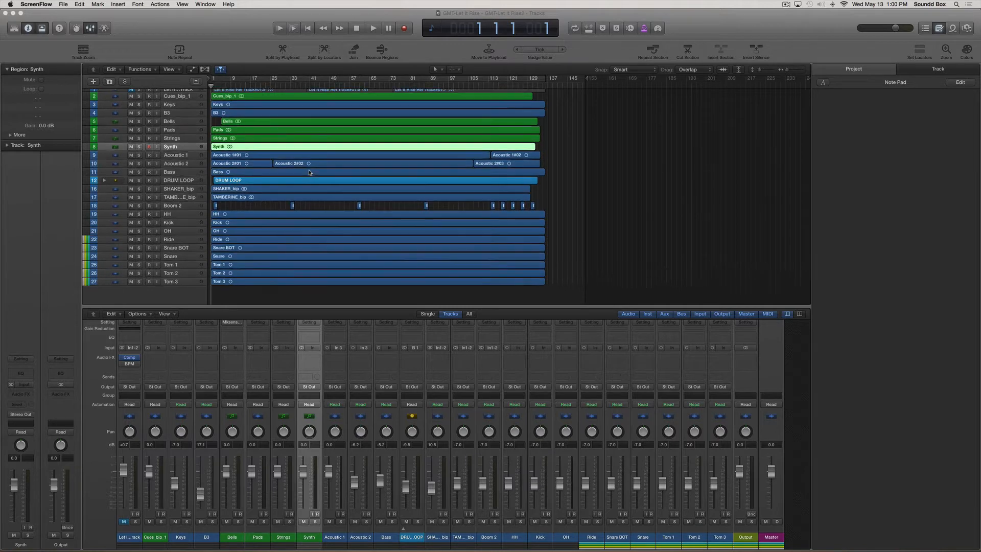
key(super+Down)
key(super+Down)
key(super+Down)
key(super+Down)
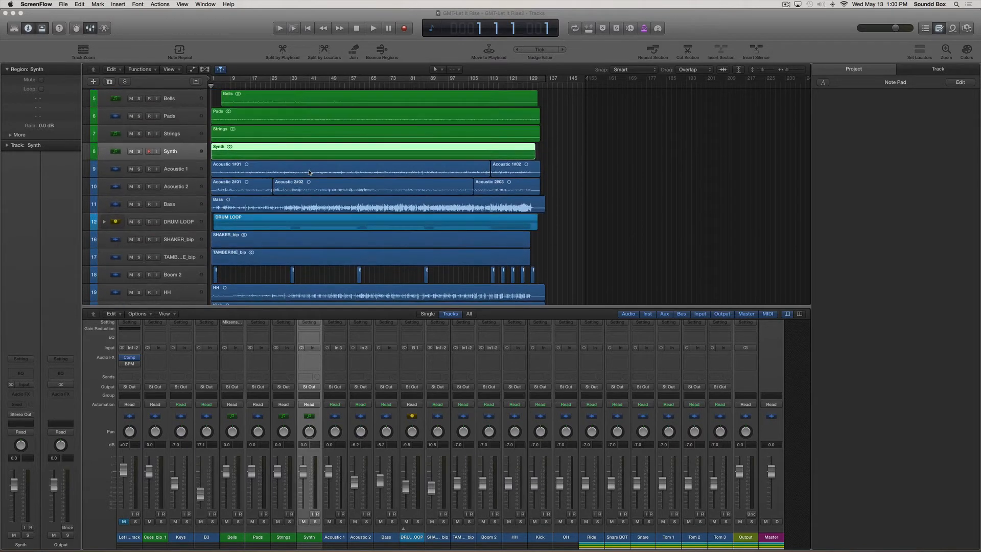
key(super+Right)
key(super+Right)
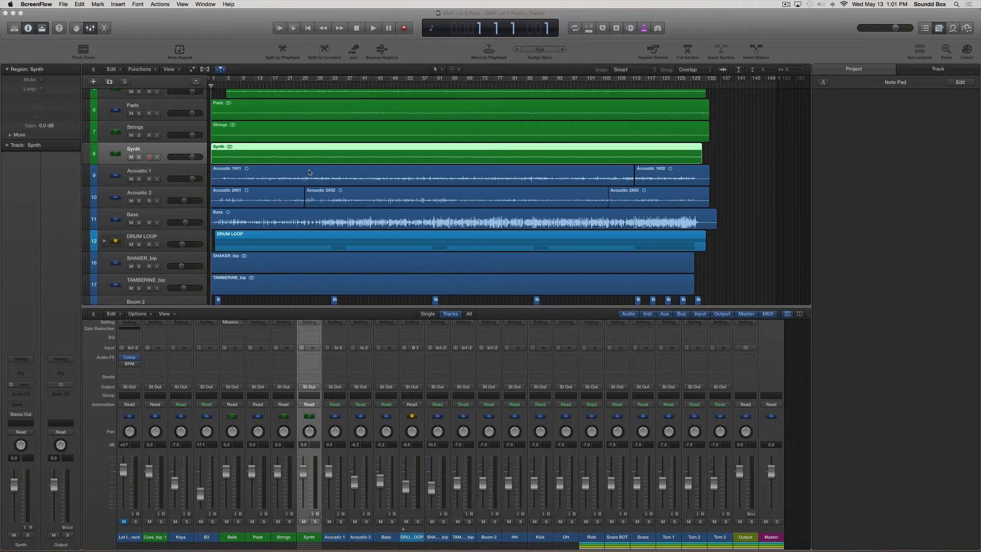
Hide the mixer, look through the full track list and play the song from the start.
click(286, 298)
key(x)
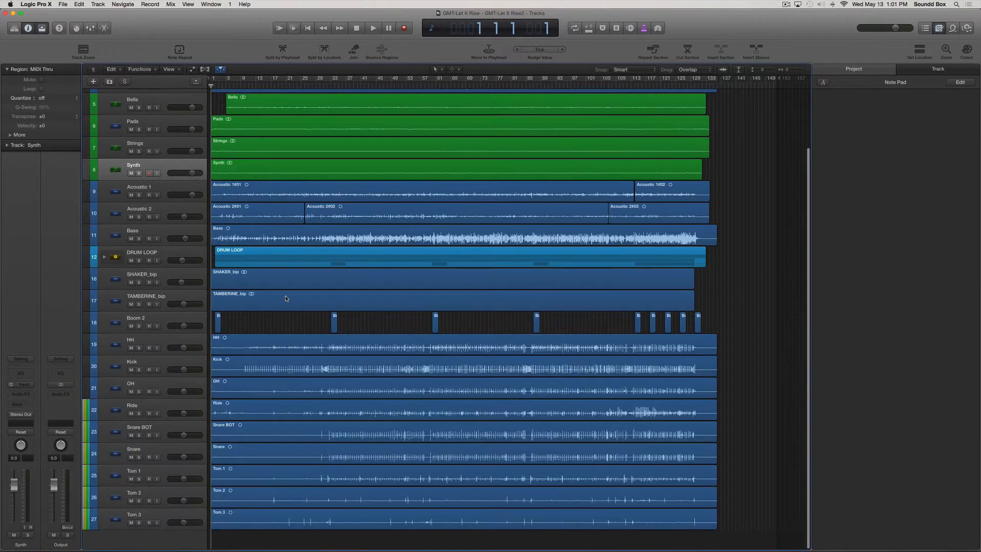
scroll(287, 350, up, 3)
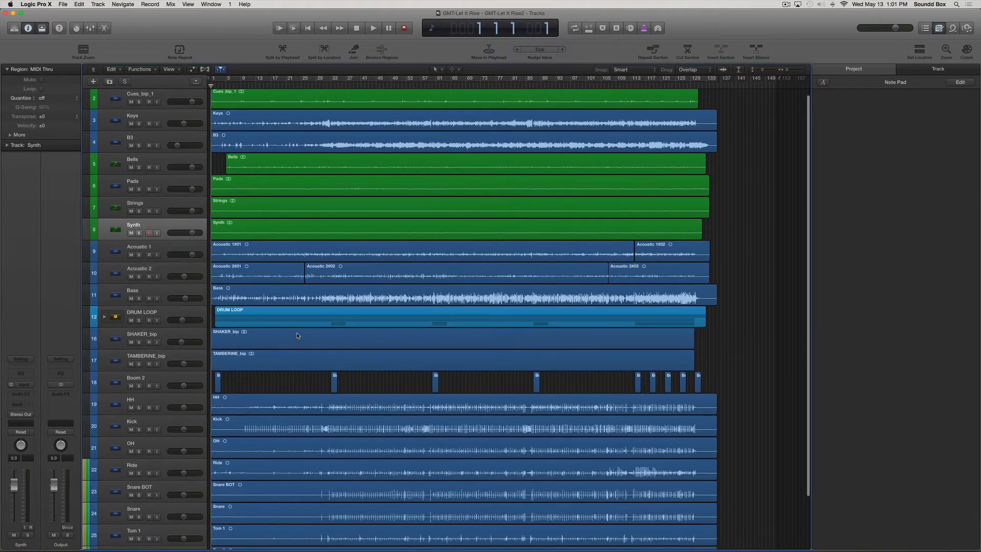
scroll(298, 335, up, 1)
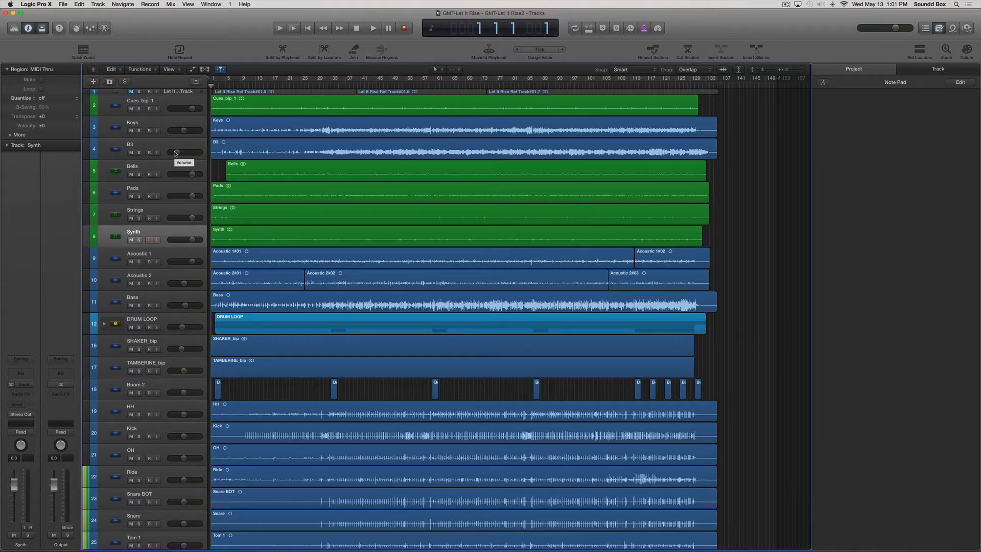
scroll(175, 154, down, 4)
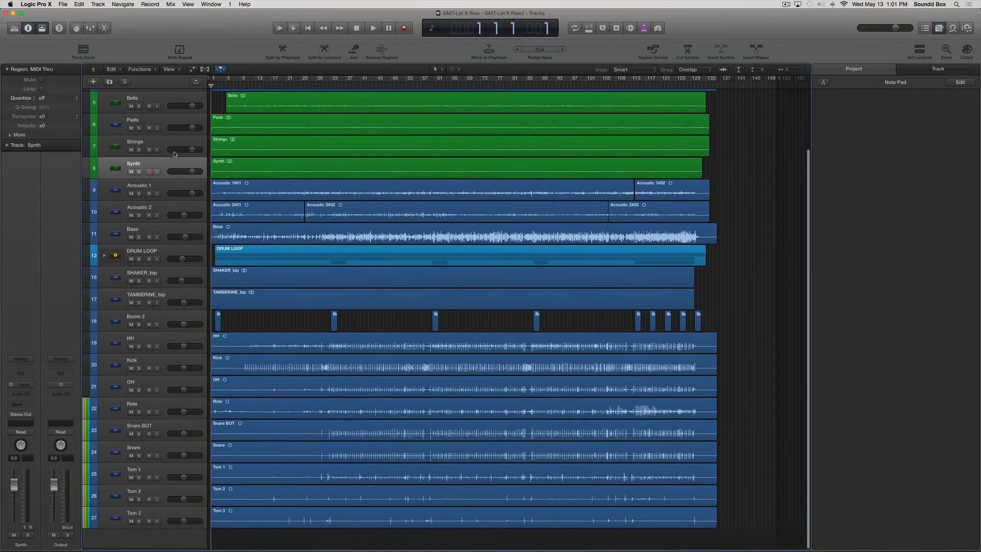
scroll(175, 154, up, 4)
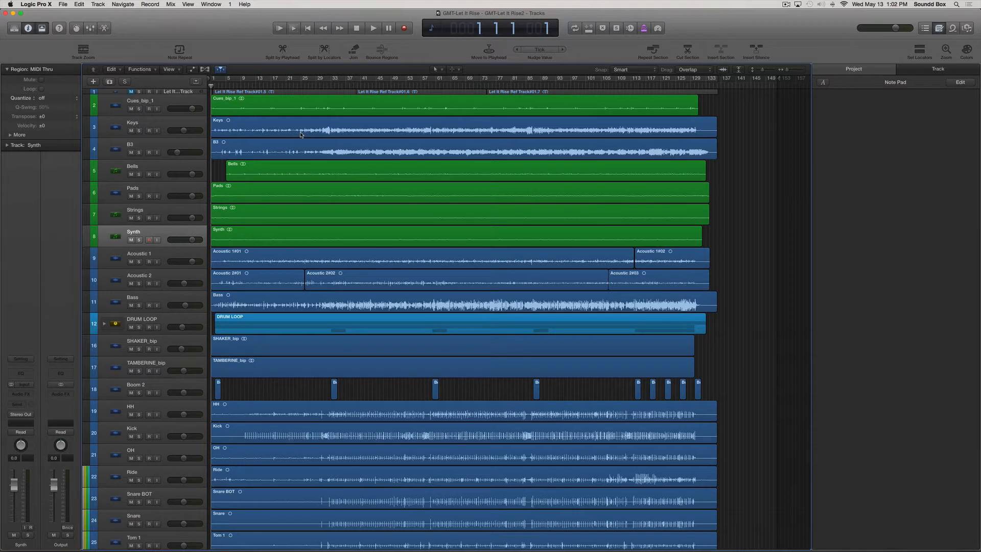
key(space)
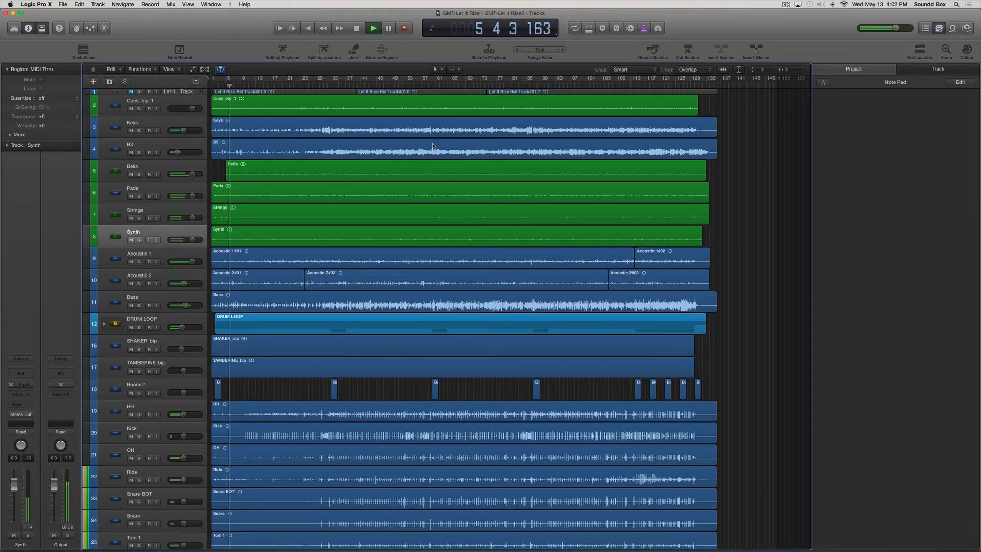
Show the mixer and set the volume of all channels from Cues_bip_1 through Tom 3 together to -10.8 dB.
key(x)
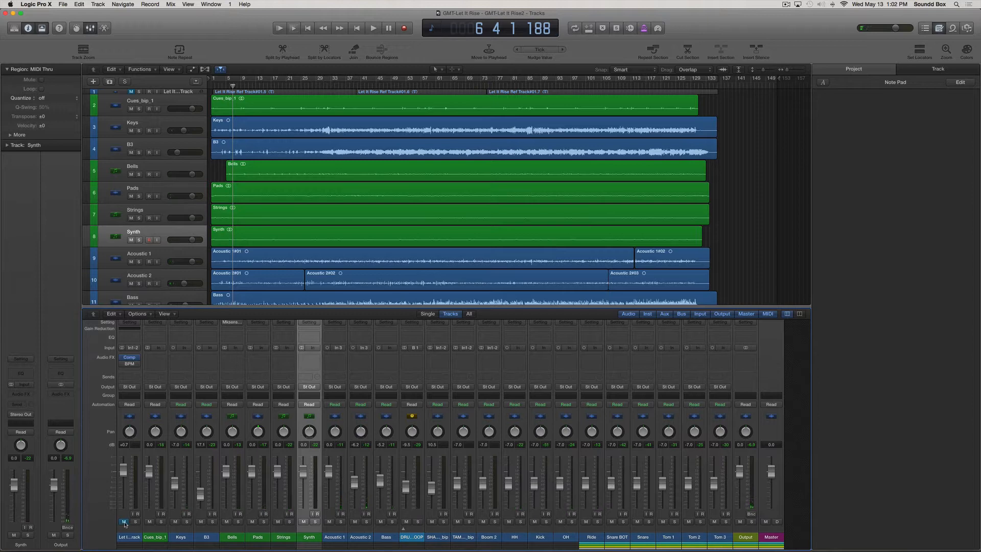
mouse_move(106, 549)
drag(155, 538, 721, 534)
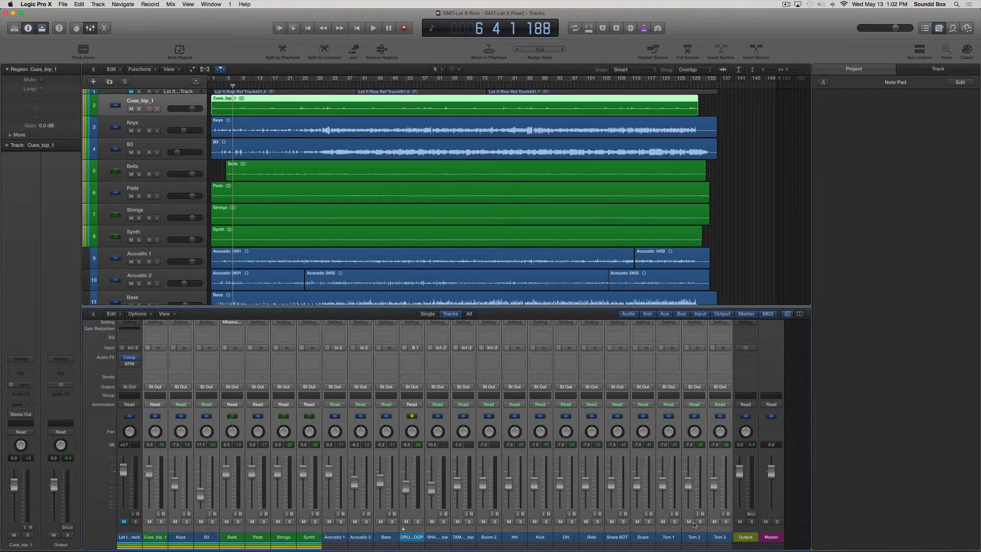
drag(253, 473, 257, 542)
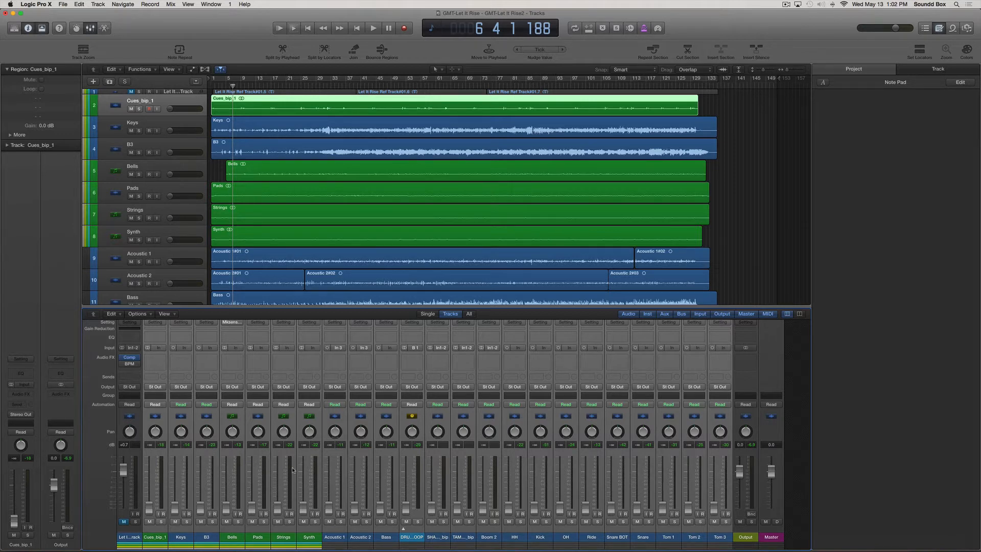
drag(357, 510, 350, 474)
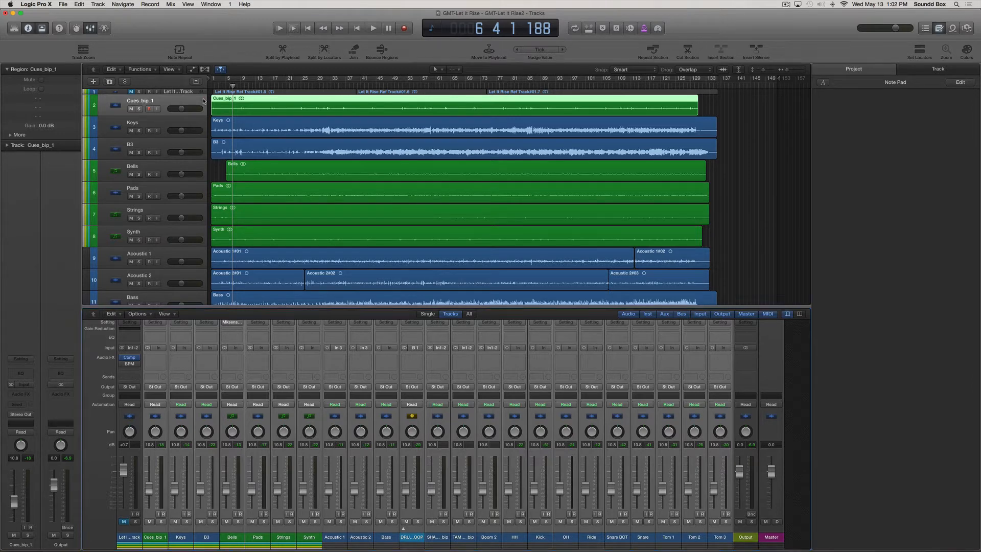
click(201, 123)
click(201, 100)
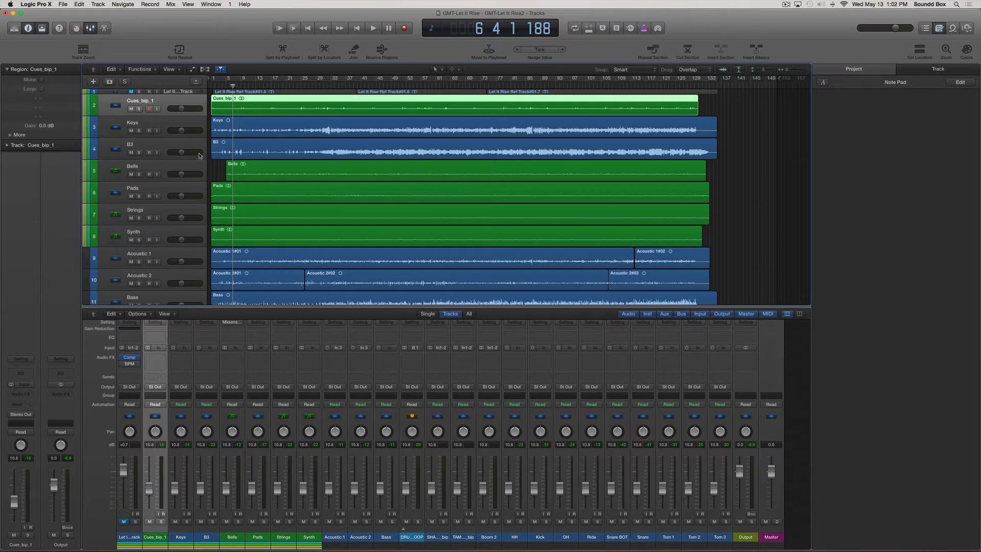
Hide the mixer and move the nine drum tracks from HH through Tom 3 directly below the reference track.
scroll(128, 160, down, 6)
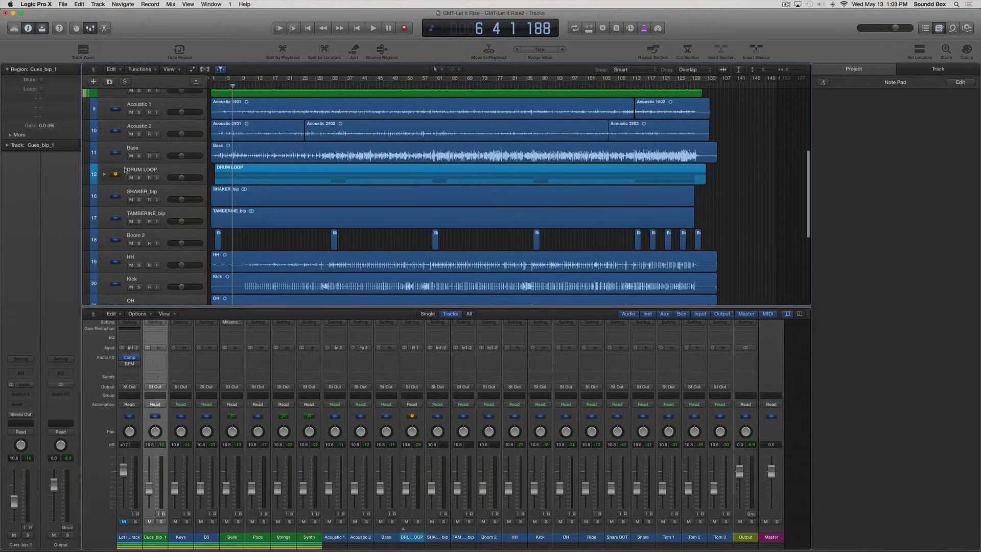
key(x)
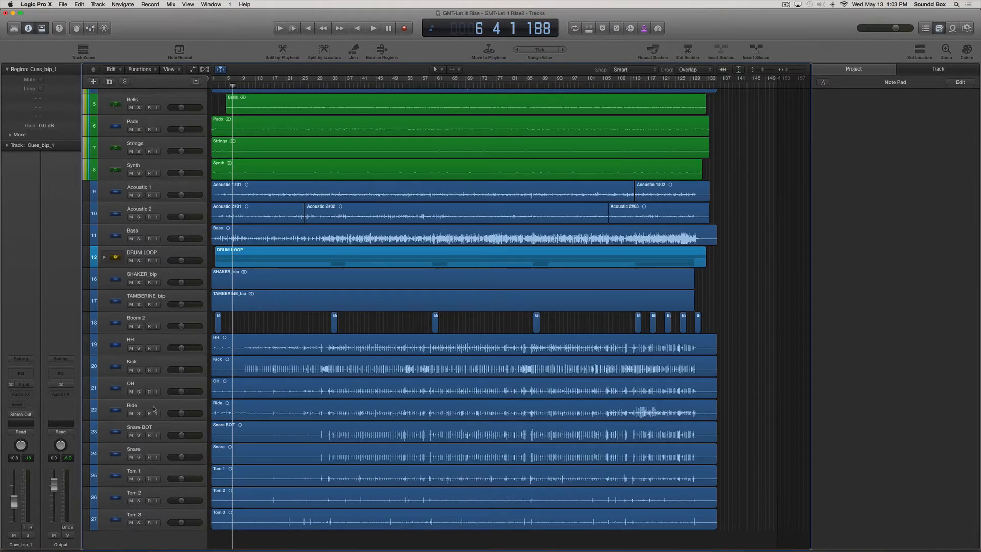
scroll(158, 513, down, 1)
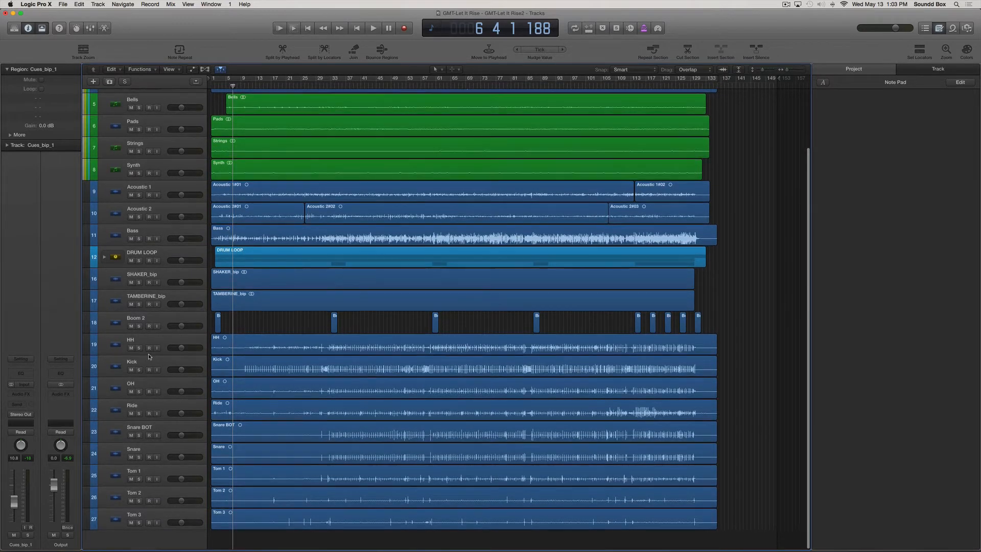
click(160, 527)
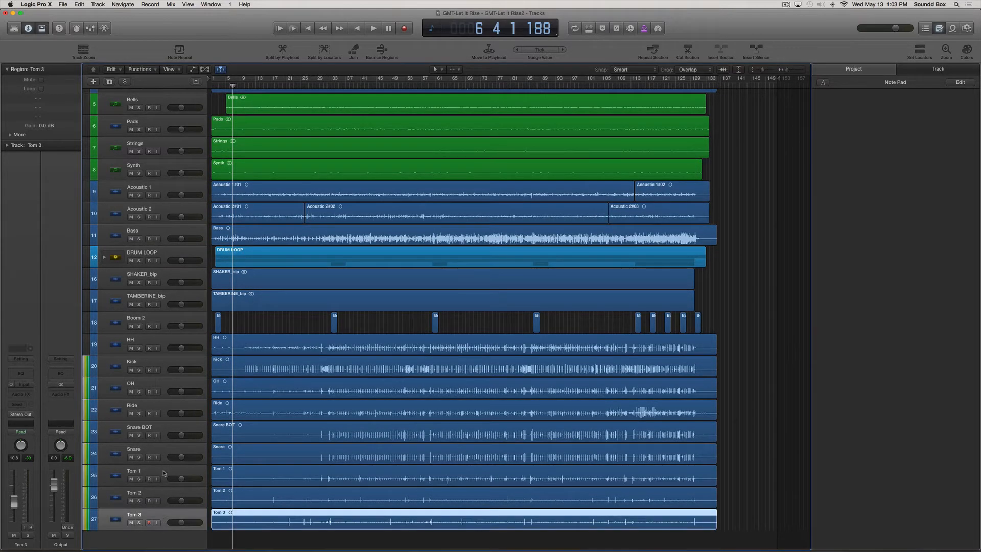
shift+click(158, 340)
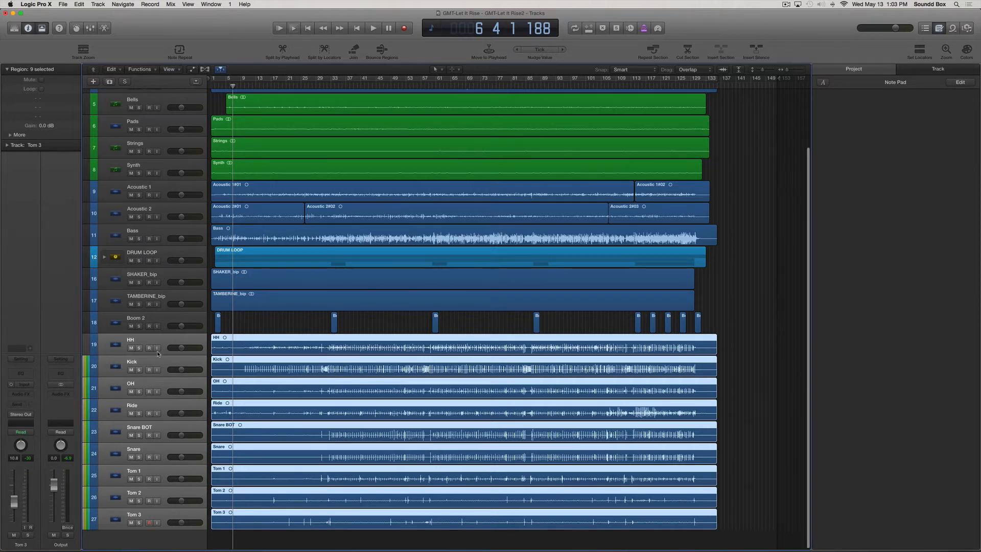
scroll(159, 367, up, 3)
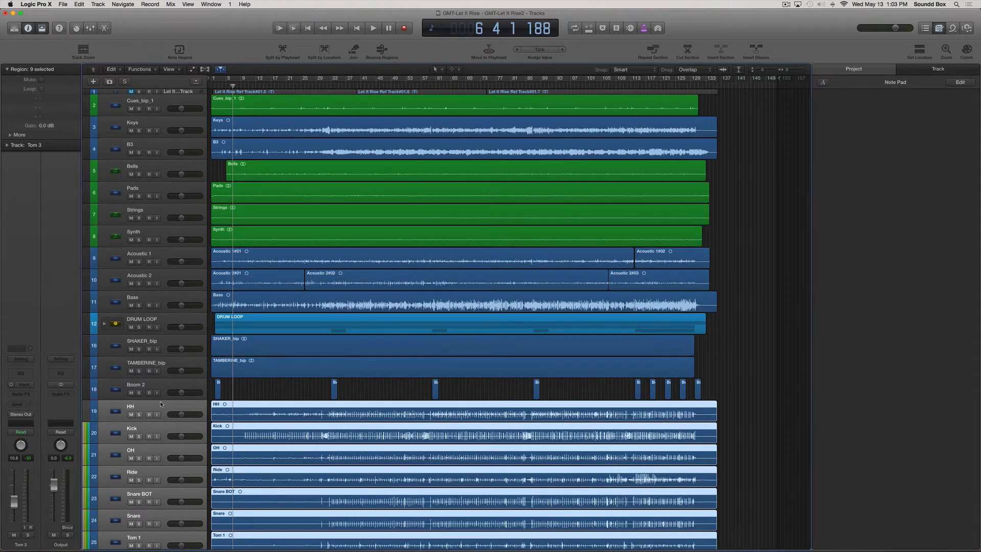
drag(161, 406, 161, 96)
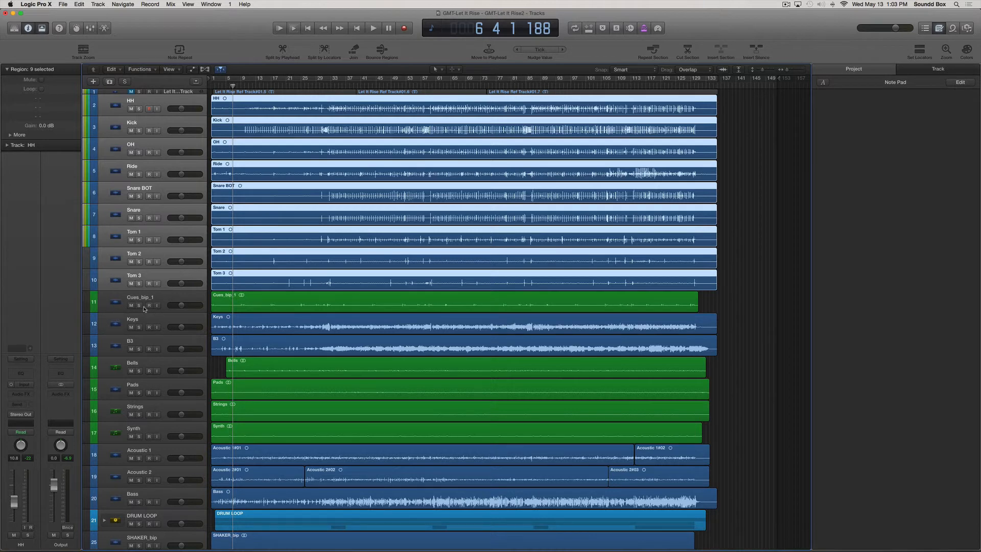
Move the DRUM LOOP, SHAKER_bip, TAMBERINE_bip and Boom 2 tracks directly below Tom 3.
scroll(164, 456, down, 3)
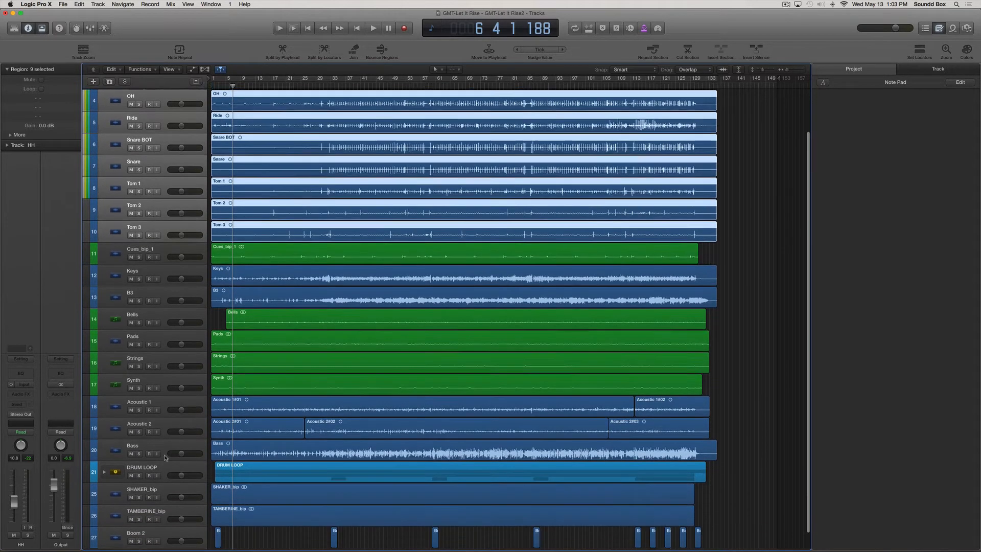
click(158, 535)
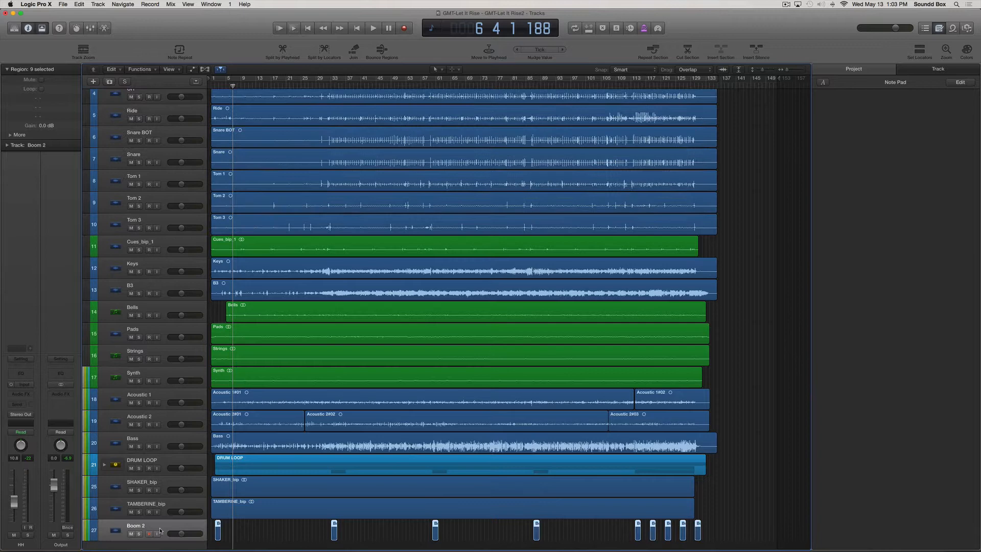
shift+click(164, 463)
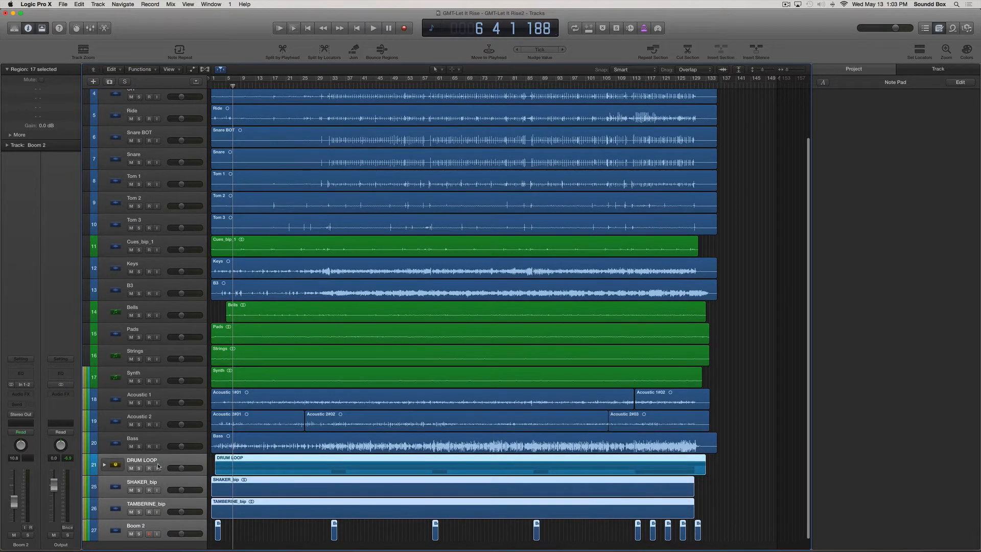
drag(164, 465, 176, 245)
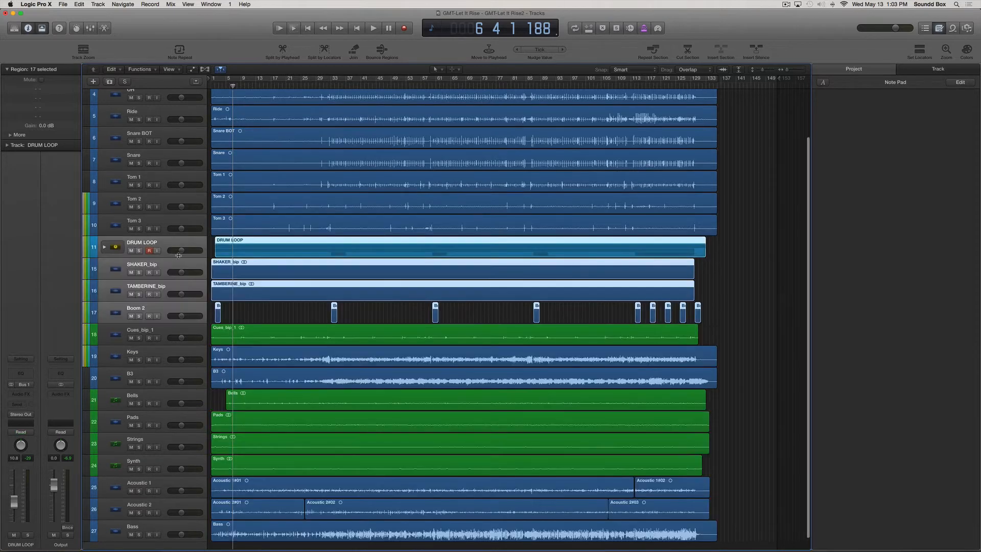
Expand the DRUM LOOP track stack and select all CONGA, SHAKER and TAMBERINE regions inside it.
click(185, 245)
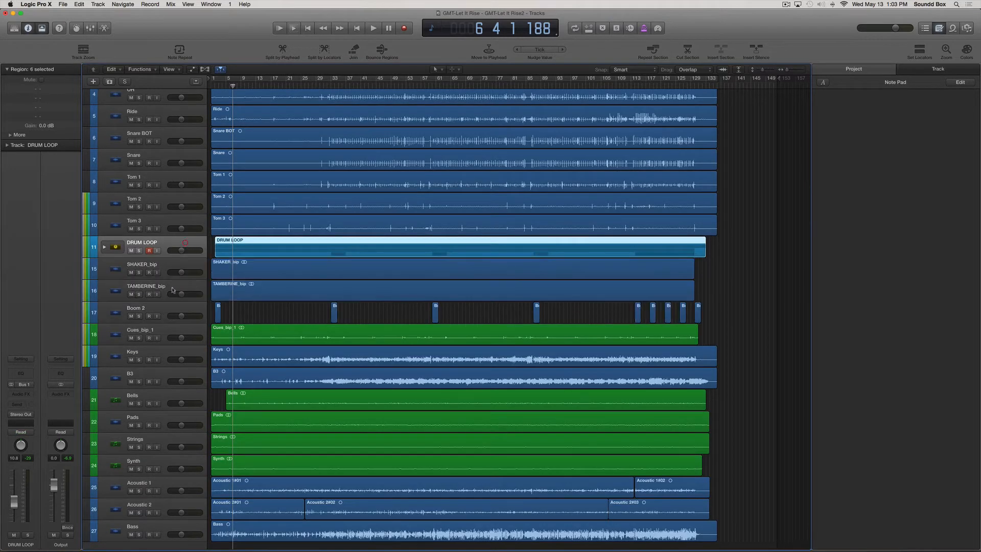
click(104, 247)
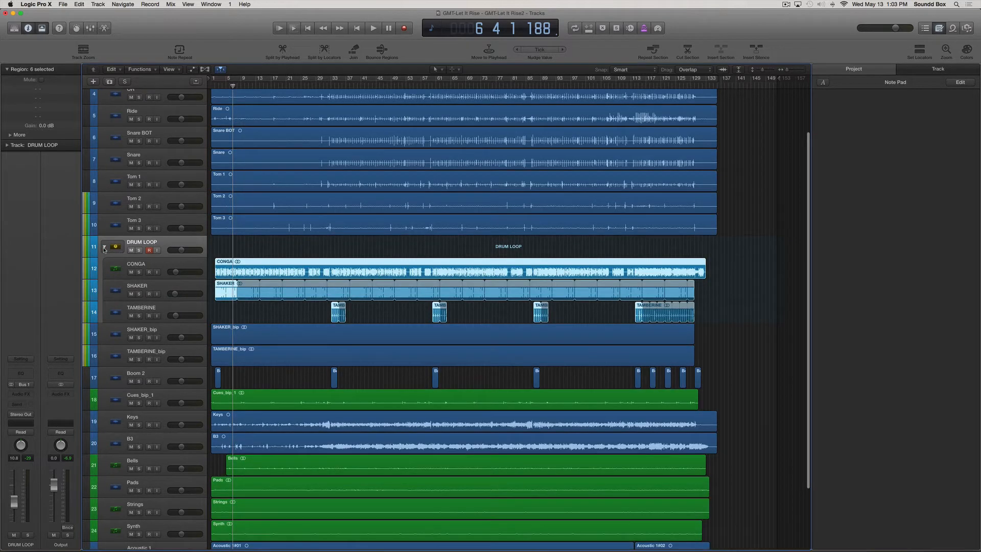
scroll(204, 267, down, 2)
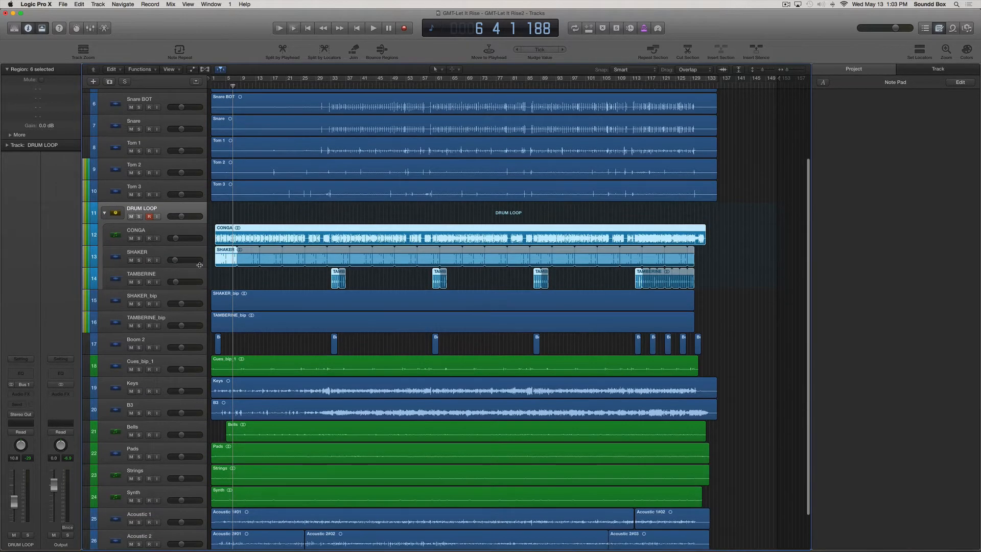
click(213, 221)
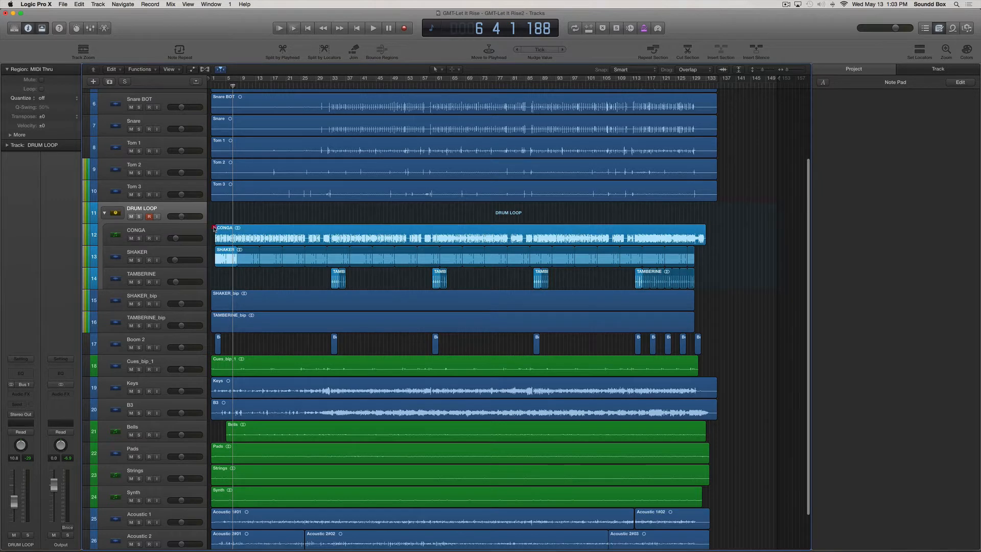
drag(214, 226, 696, 281)
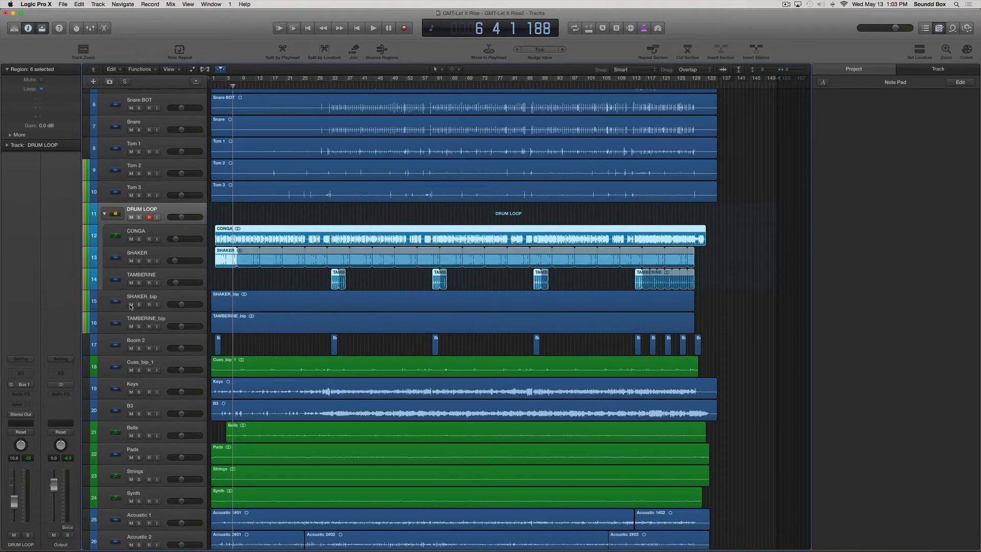
Mute the SHAKER_bip, TAMBERINE_bip and Boom 2 tracks, and solo the CONGA, SHAKER and TAMBERINE tracks.
drag(131, 305, 130, 339)
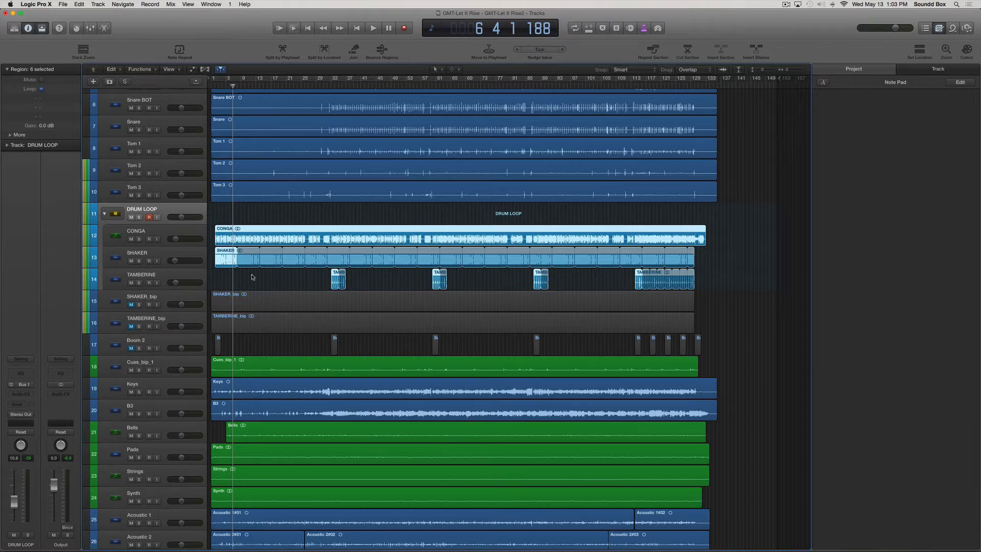
key(space)
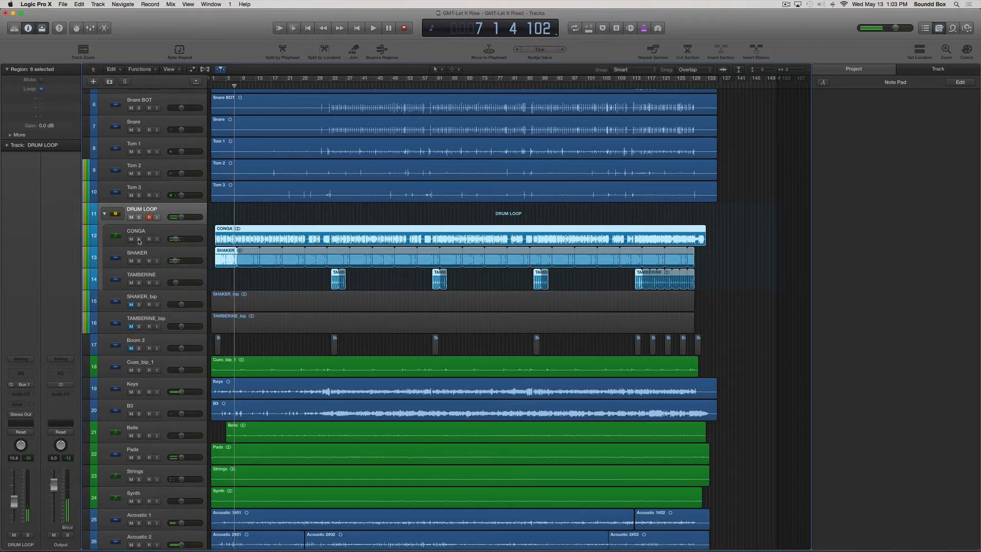
drag(138, 239, 139, 283)
Listen to the soloed percussion tracks, including playback from the first TAMBERINE region around bar 33.
key(space)
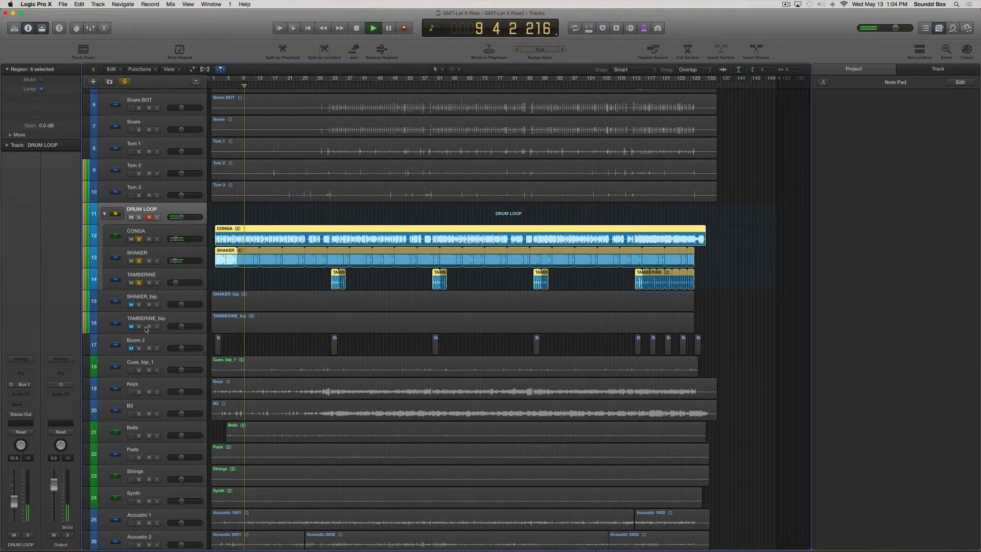
key(space)
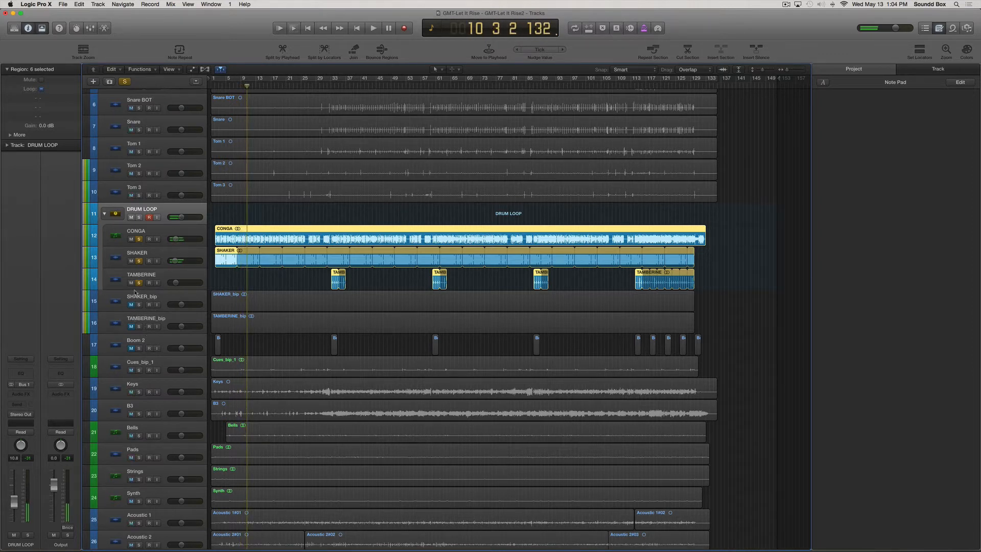
click(341, 87)
click(332, 87)
key(space)
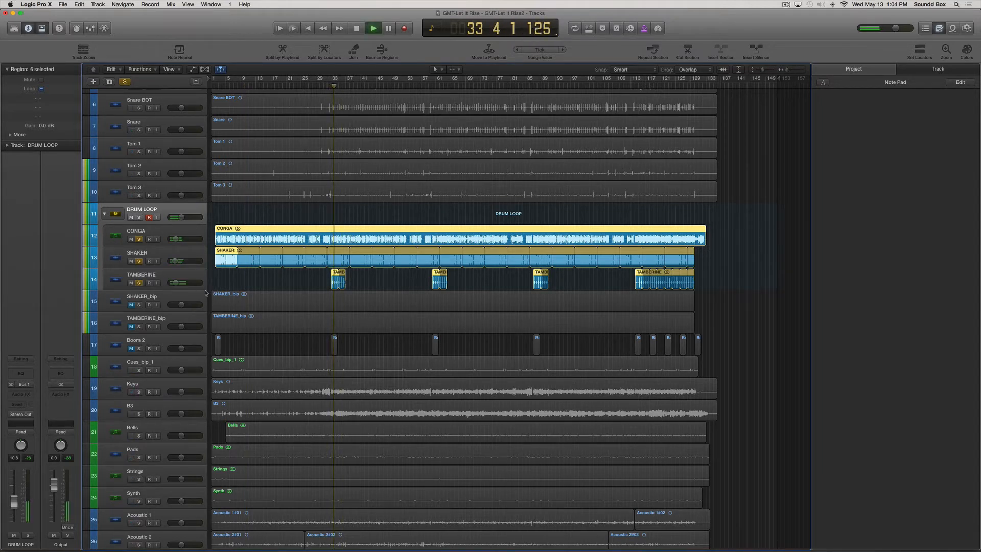
Unmute TAMBERINE_bip, switch the solo from TAMBERINE to TAMBERINE_bip during playback, and compare the two tracks.
key(space)
click(131, 327)
key(space)
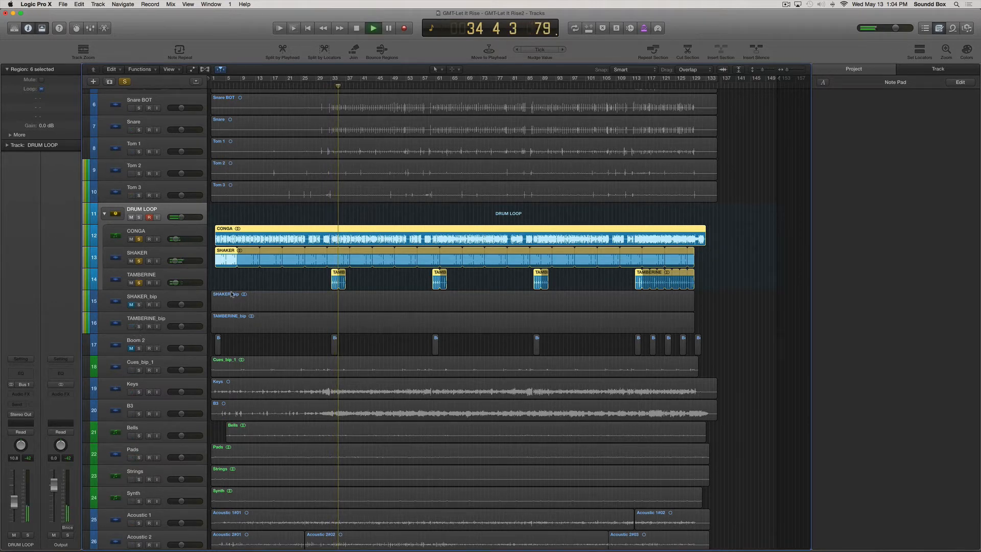
click(139, 283)
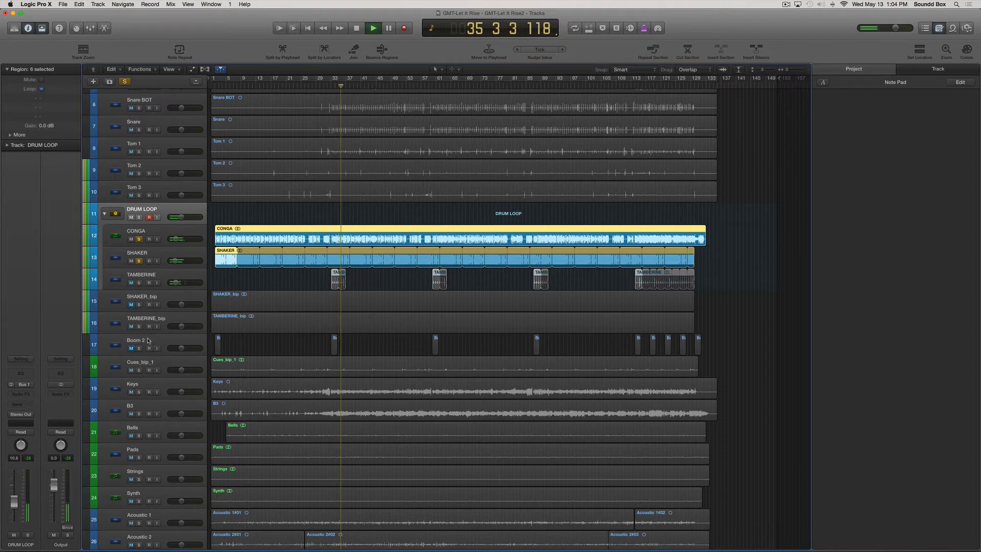
click(139, 327)
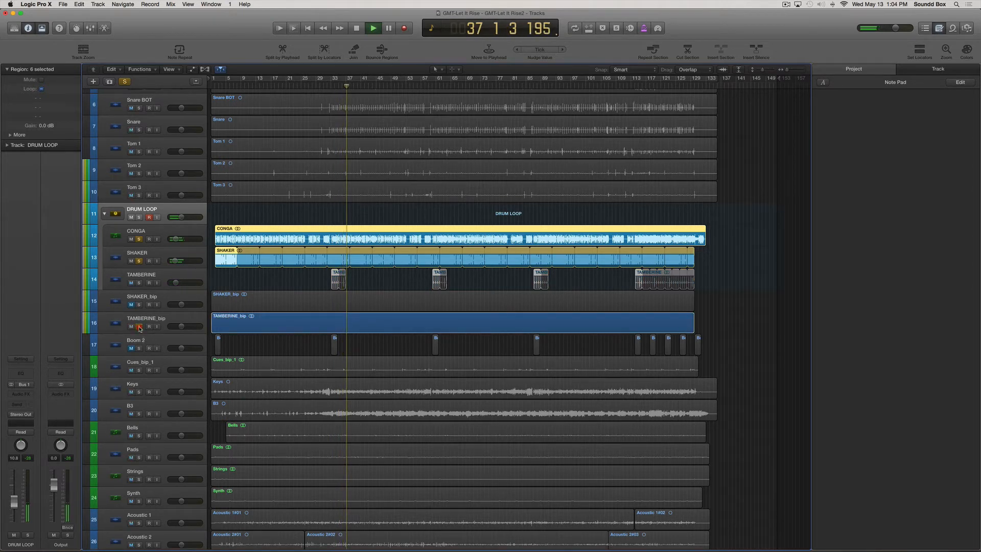
Remove the solo from TAMBERINE_bip, stop playback, and clear the solos on the CONGA and SHAKER tracks.
click(140, 327)
key(space)
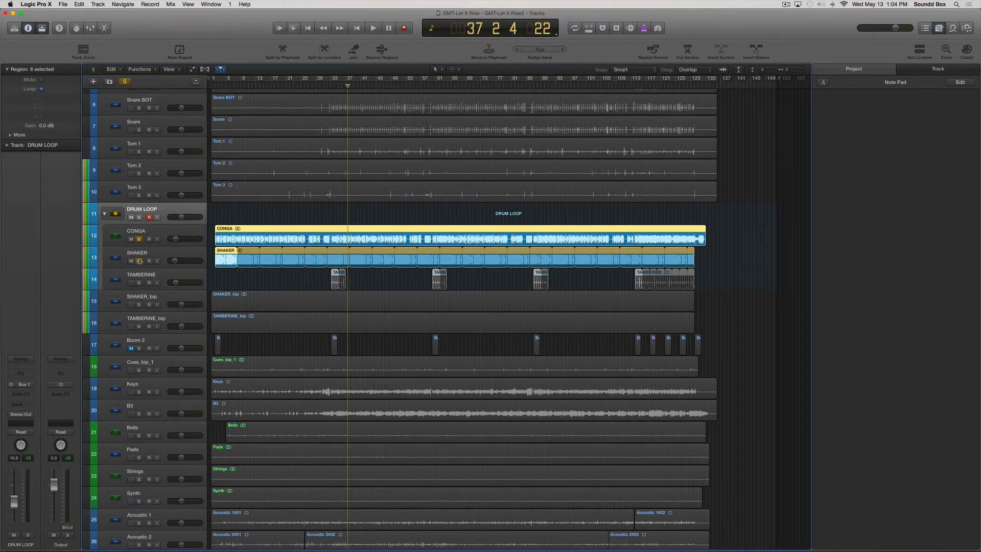
click(139, 239)
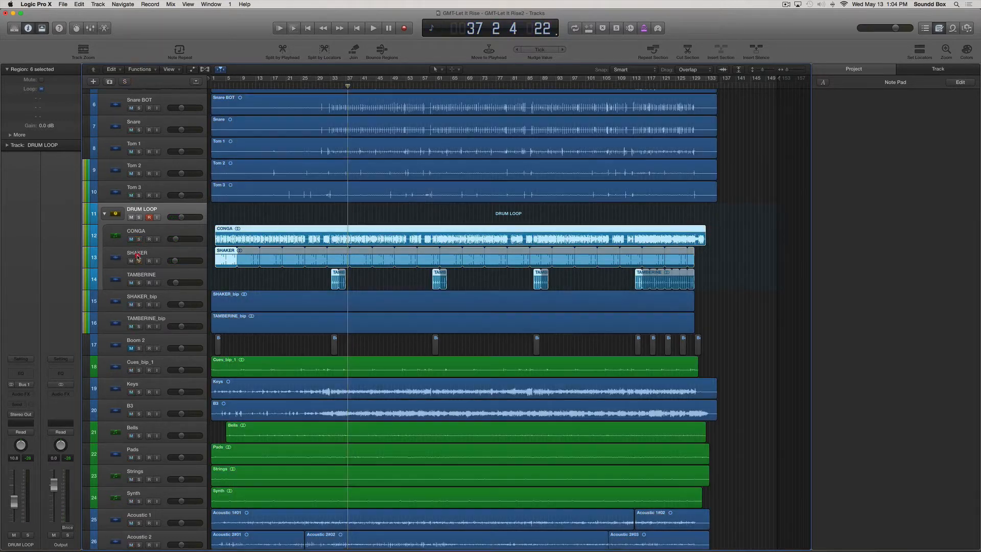
Select the TAMBERINE_bip region and turn on waveform zoom to magnify the waveforms in all regions.
click(249, 303)
click(263, 325)
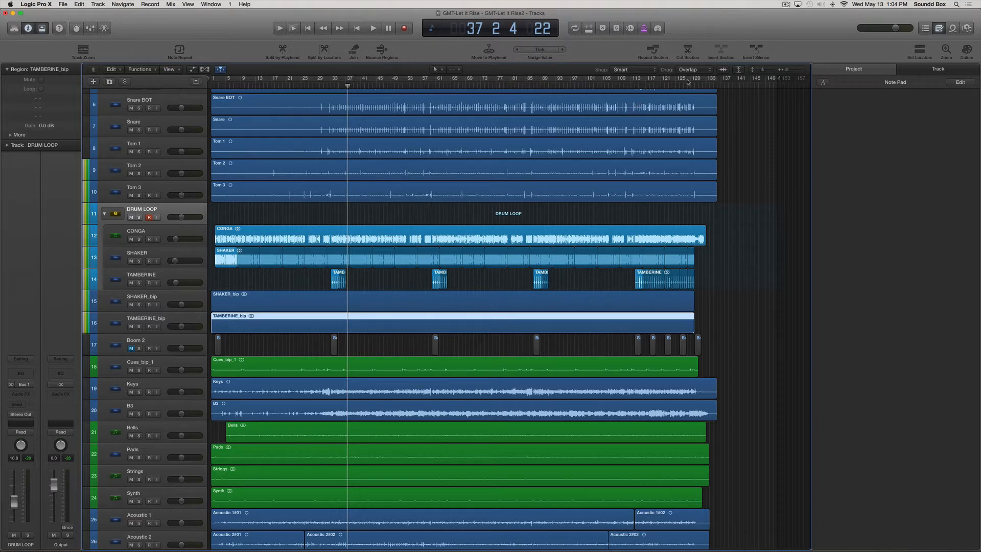
click(724, 70)
click(724, 71)
click(725, 71)
click(725, 71)
click(725, 72)
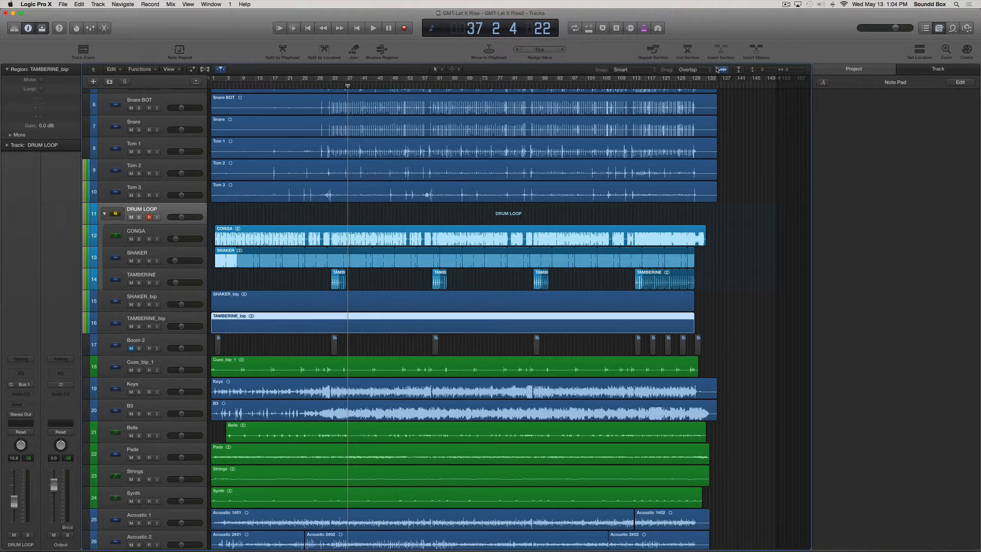
click(726, 70)
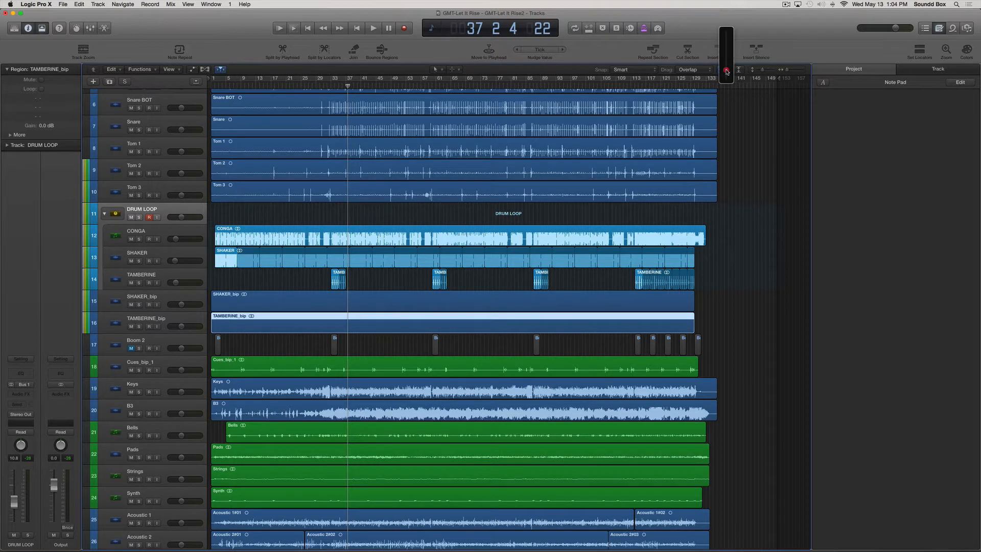
mouse_move(726, 72)
mouse_down()
mouse_move(728, 50)
mouse_move(724, 68)
mouse_up()
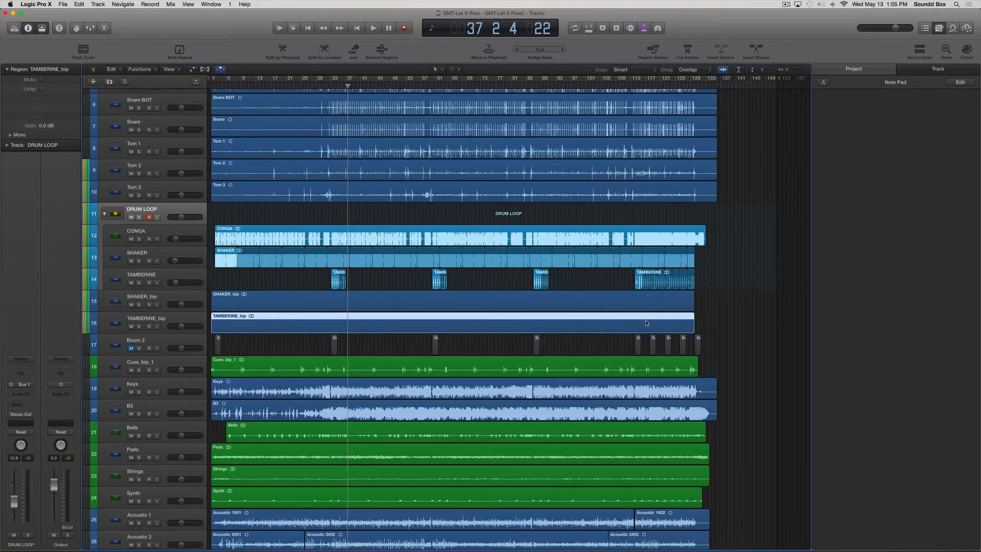
Enlarge the track height and examine the SHAKER_bip and TAMBERINE_bip regions for any waveform.
key(super+Down)
key(super+Down)
key(super+Down)
key(super+Down)
key(super+Down)
key(super+Down)
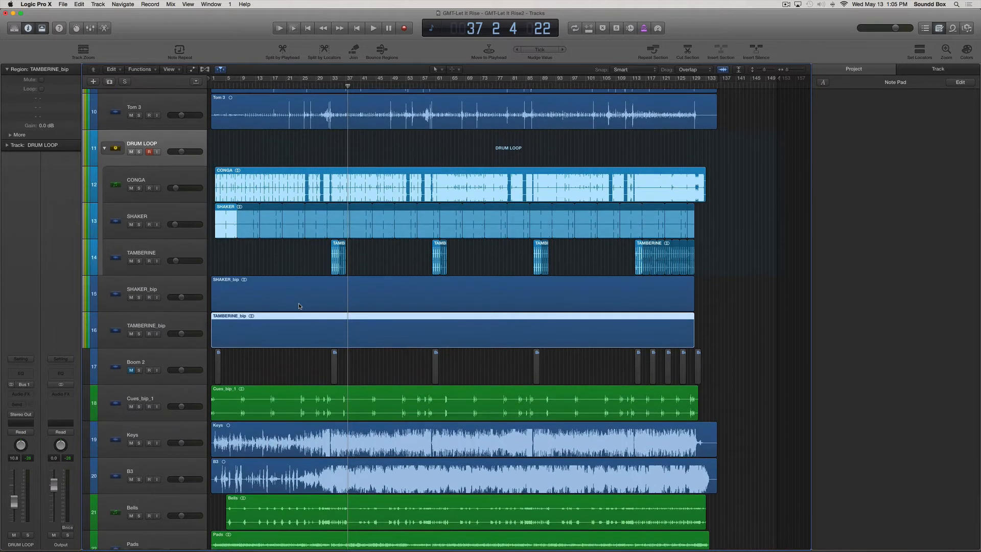
key(super+Down)
key(super+Down)
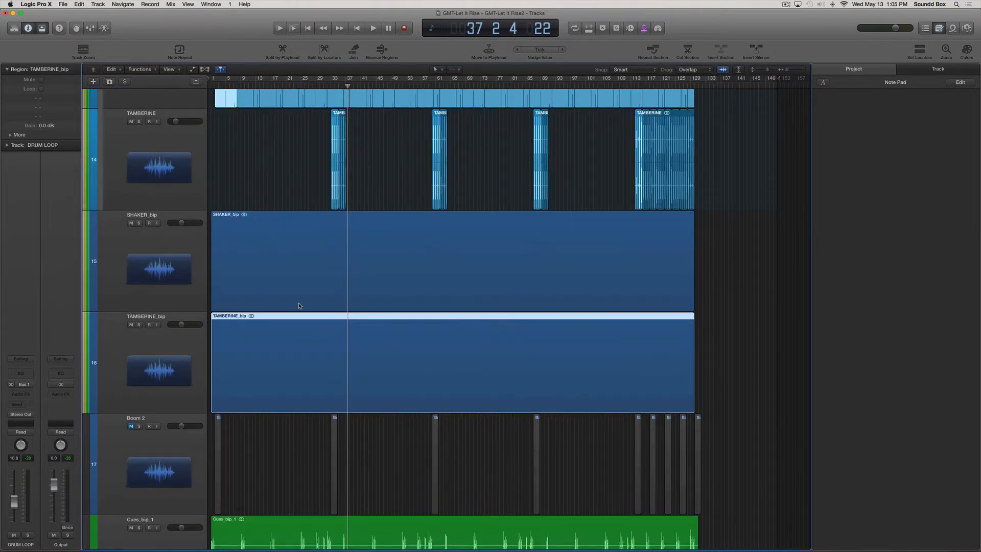
click(372, 274)
click(375, 355)
click(261, 277)
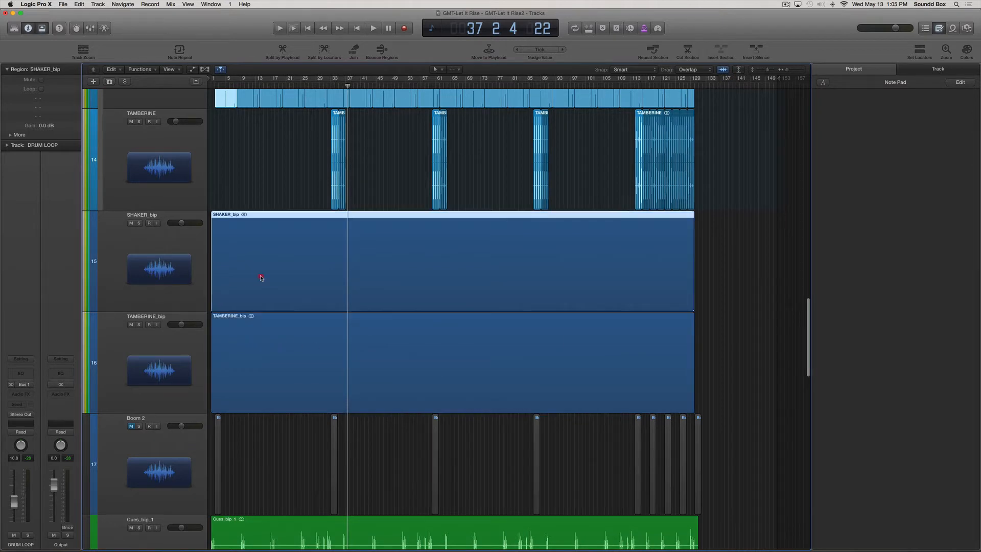
Solo the SHAKER_bip and TAMBERINE_bip tracks and play them to check for audio.
click(139, 223)
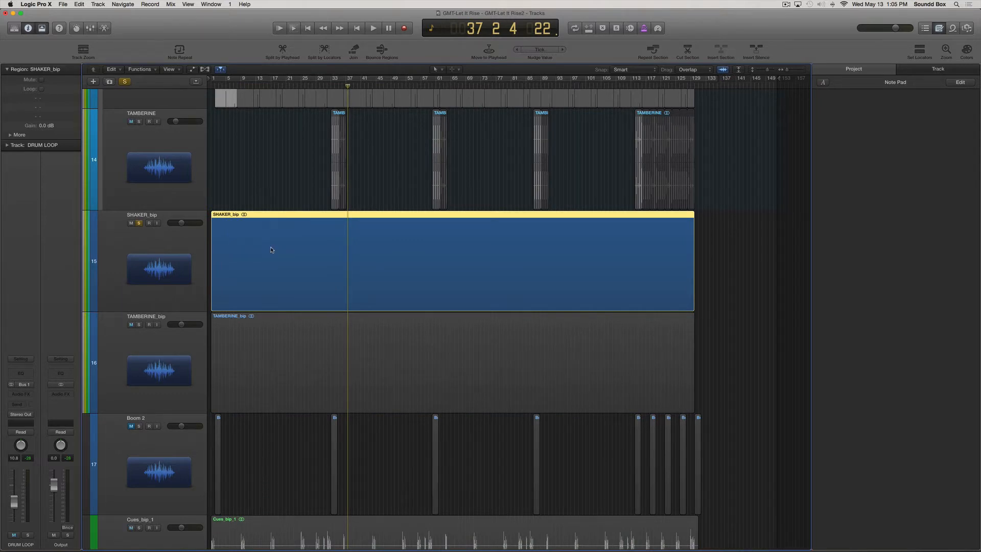
key(space)
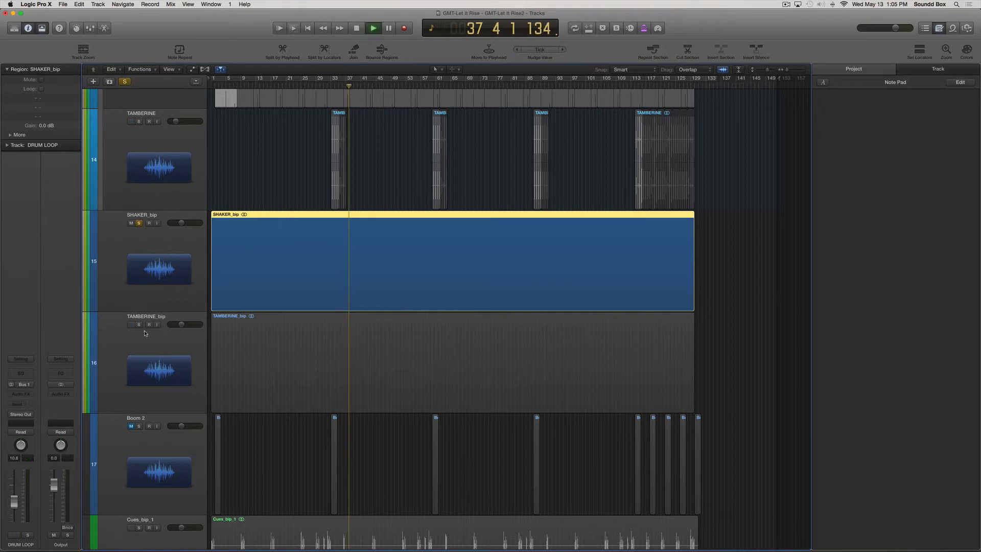
click(138, 325)
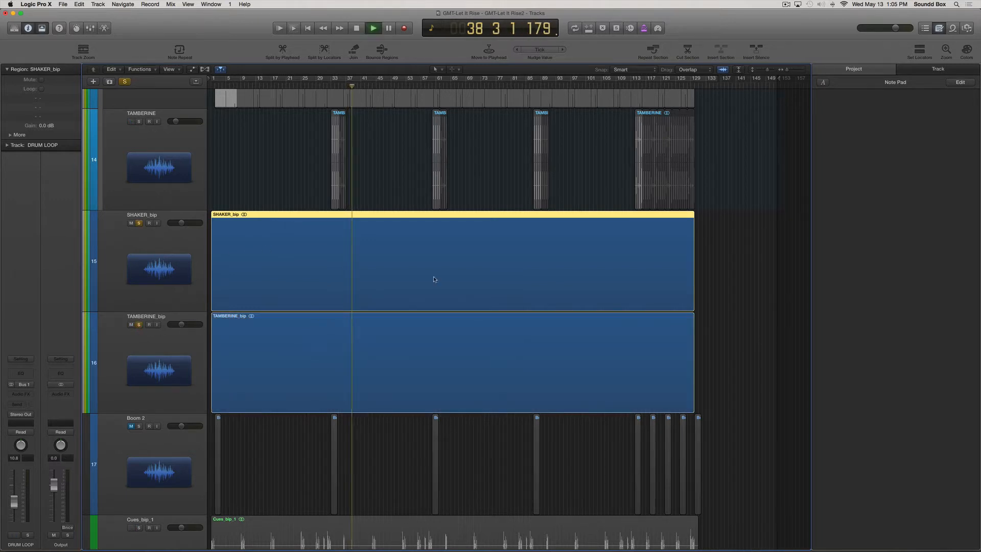
scroll(590, 268, up, 3)
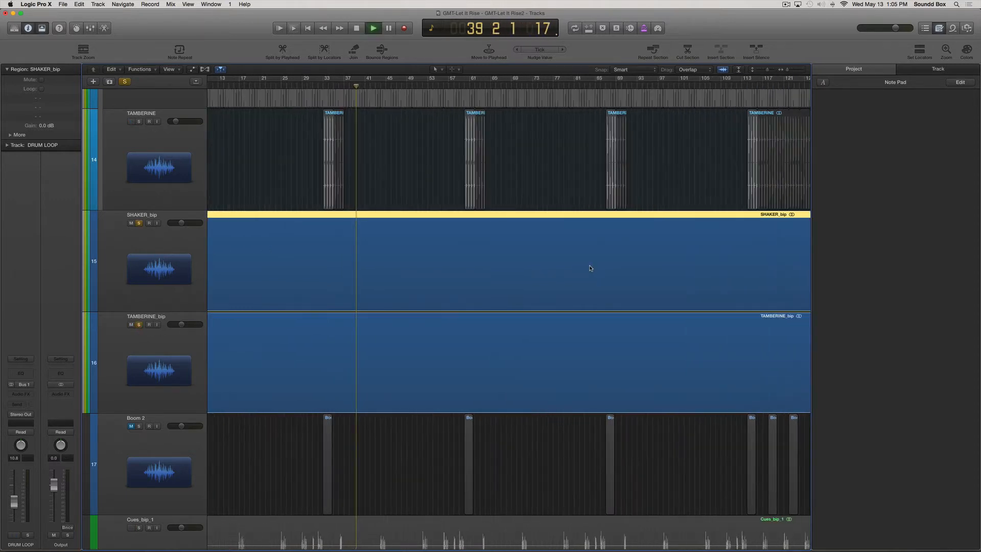
scroll(590, 268, down, 3)
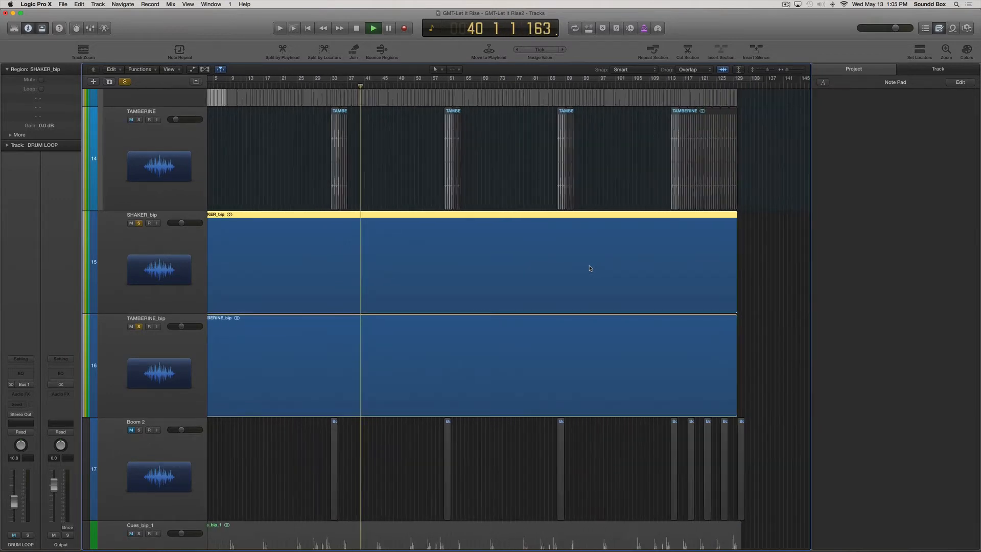
scroll(590, 269, down, 2)
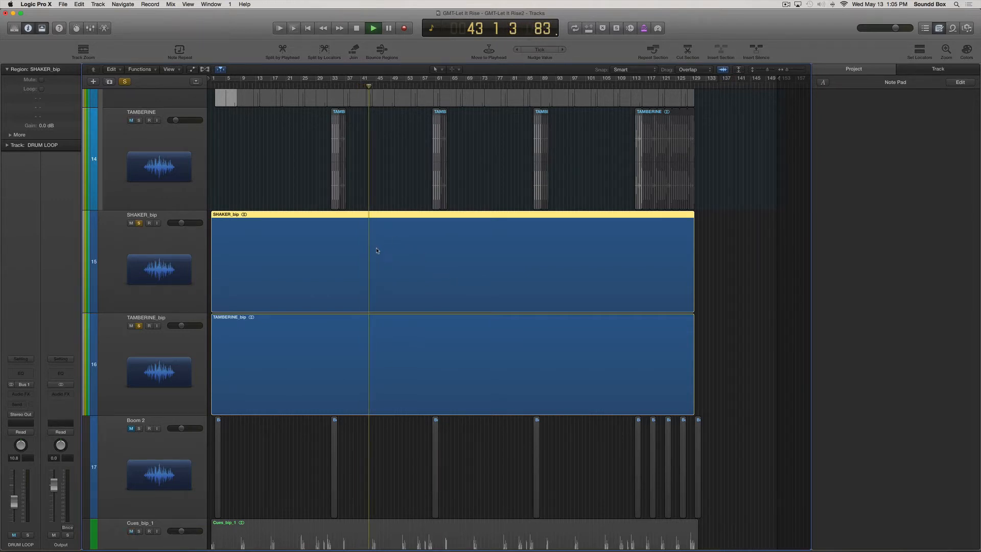
mouse_move(374, 219)
mouse_down()
mouse_move(417, 223)
mouse_move(383, 221)
mouse_up()
key(space)
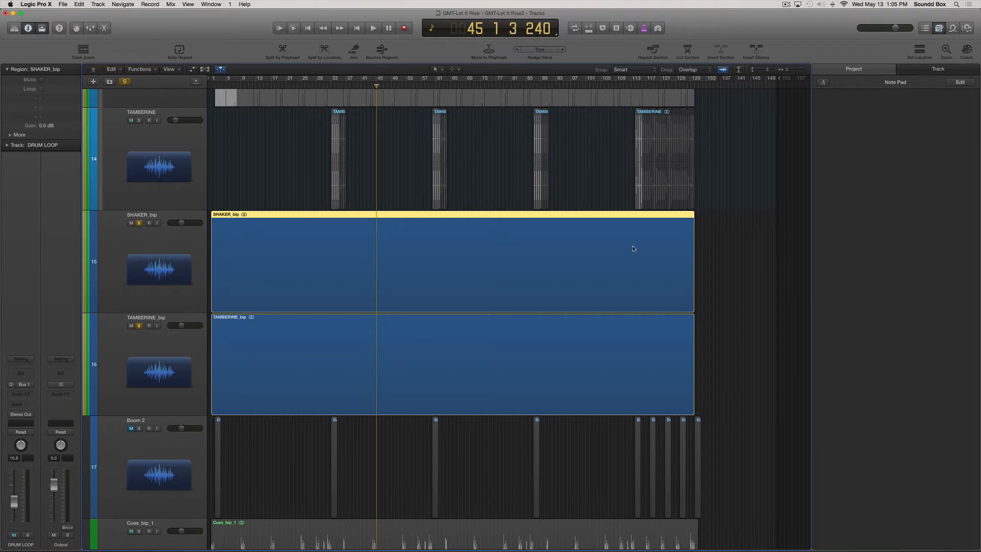
Delete the SHAKER_bip and TAMBERINE_bip regions together with their tracks.
key(Delete)
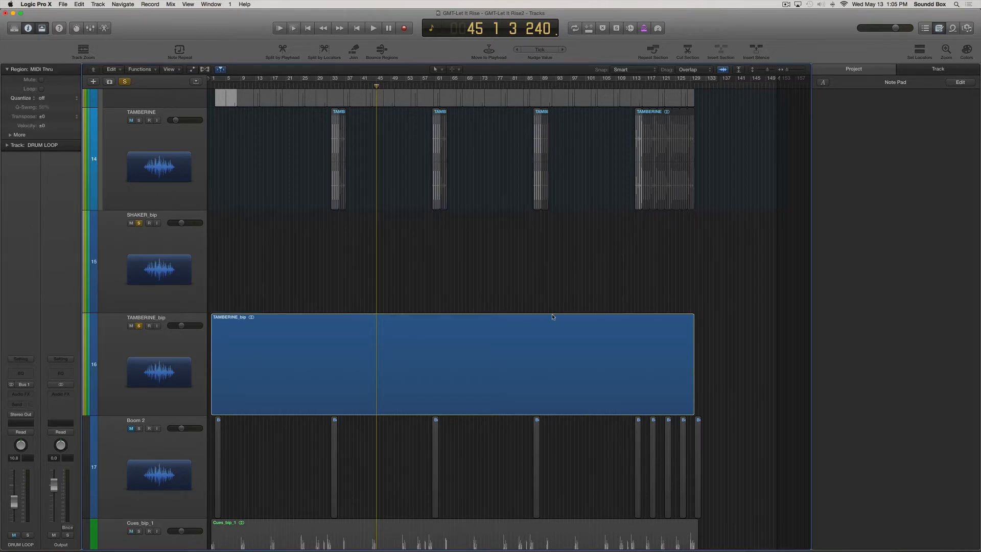
click(550, 335)
key(Delete)
click(191, 350)
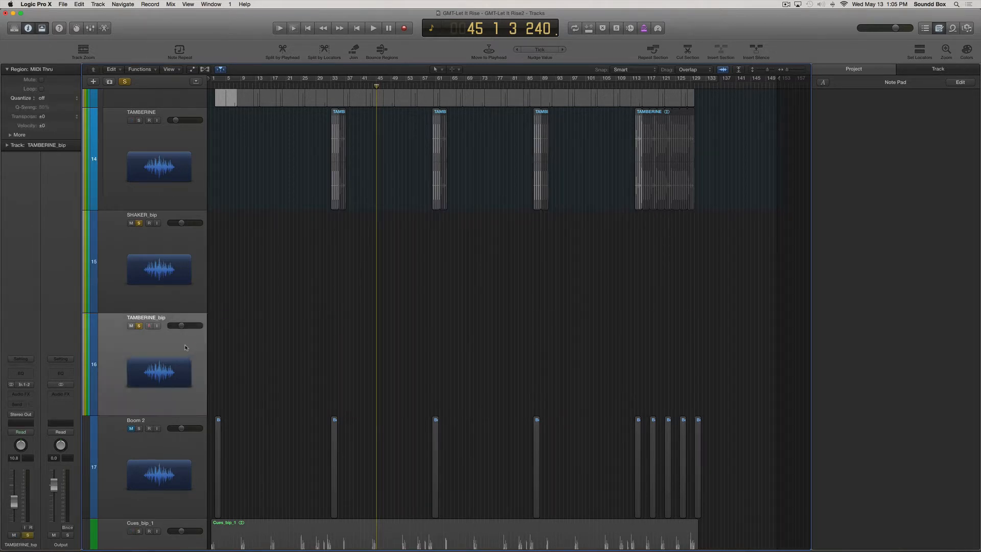
key(super+BackSpace)
click(190, 277)
key(super+BackSpace)
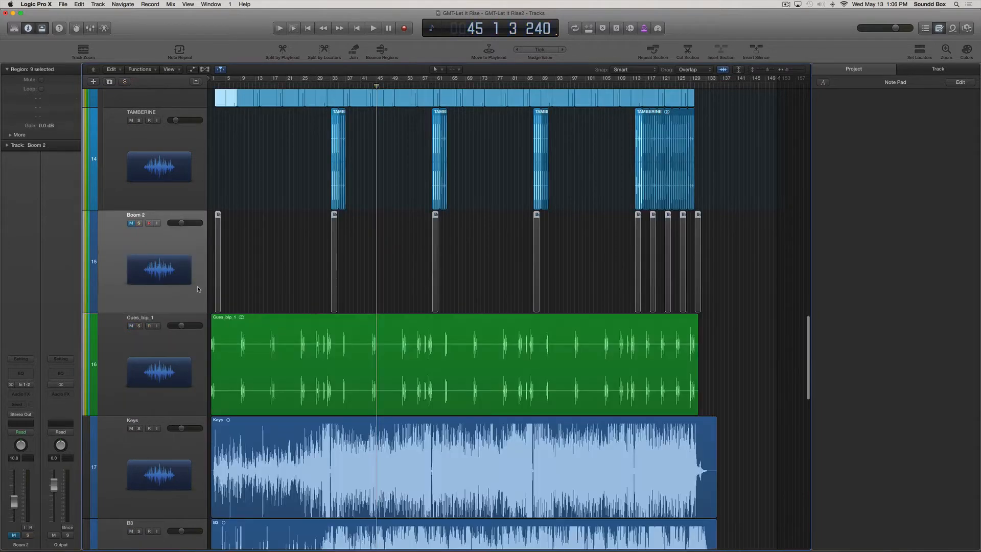
Review the CONGA, SHAKER and TAMBERINE tracks in the DRUM LOOP stack and collapse the stack.
key(super+Up)
key(super+Up)
key(super+Up)
key(super+Up)
key(super+Up)
key(super+Up)
key(super+Up)
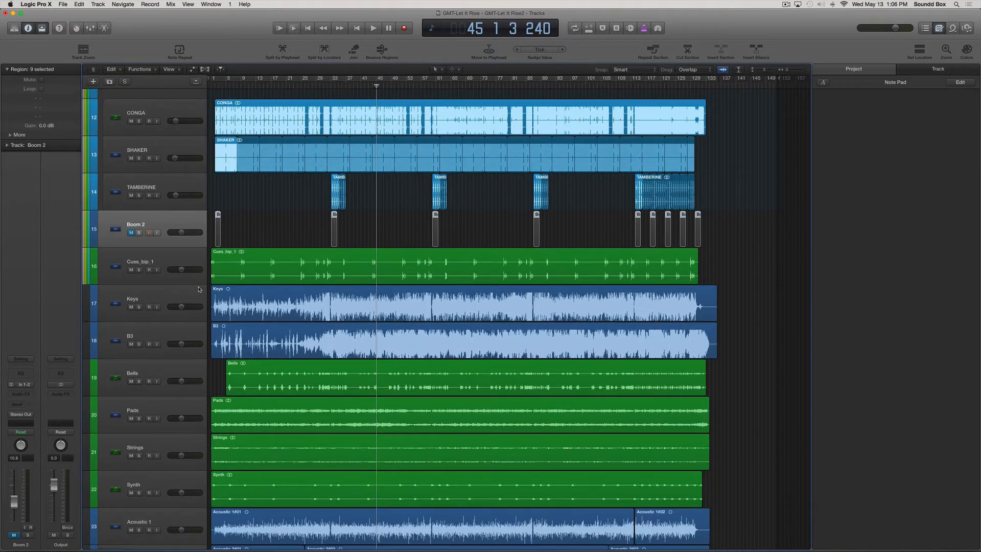
key(super+Up)
key(super+Up)
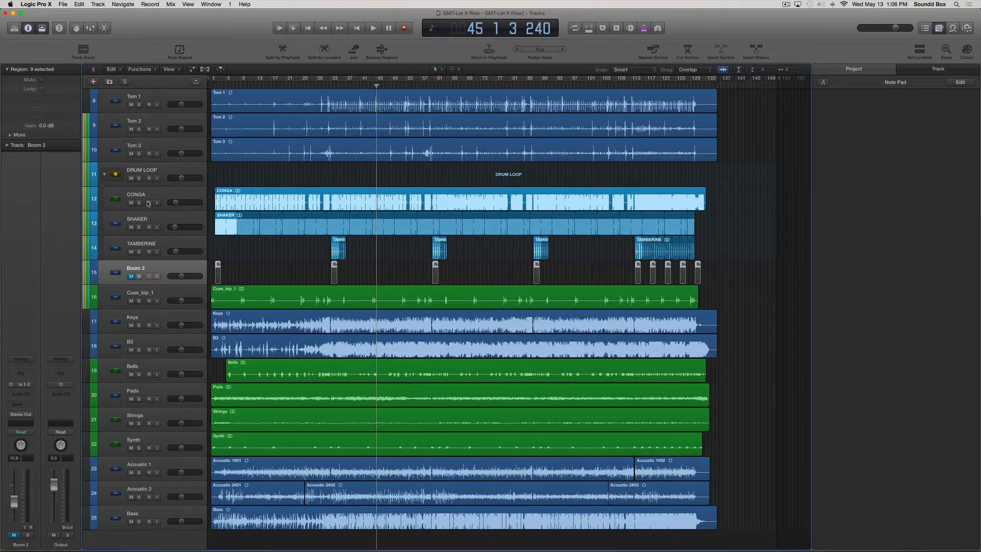
click(176, 194)
click(172, 223)
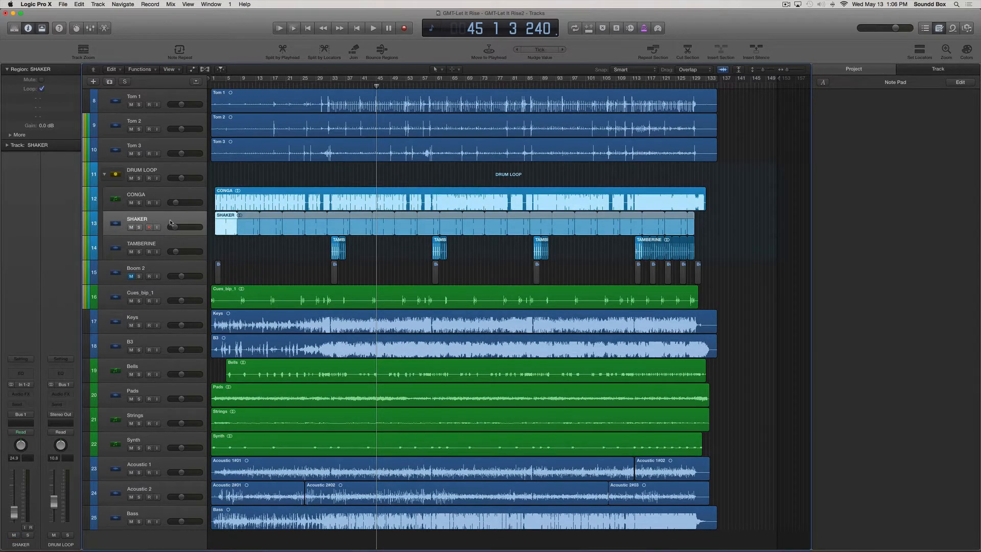
click(181, 243)
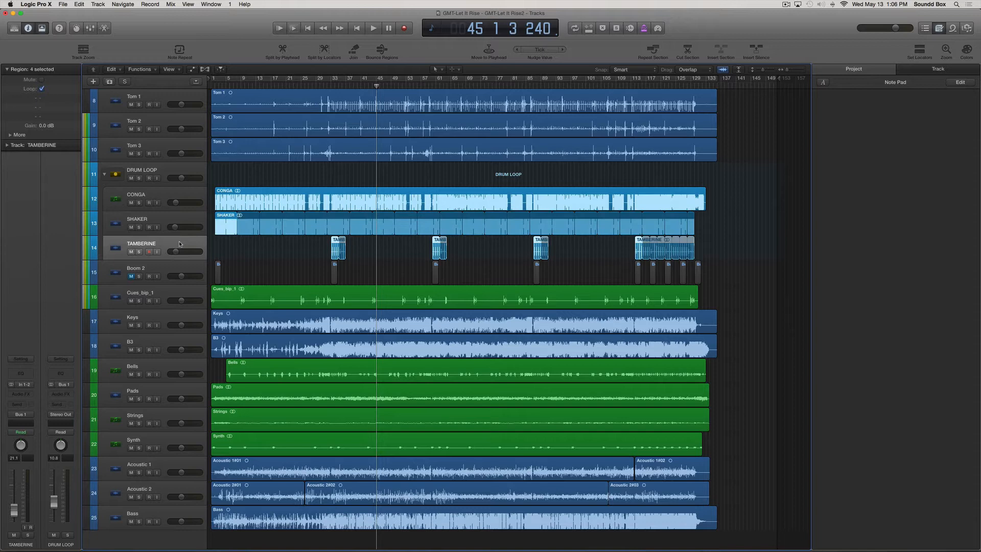
click(106, 175)
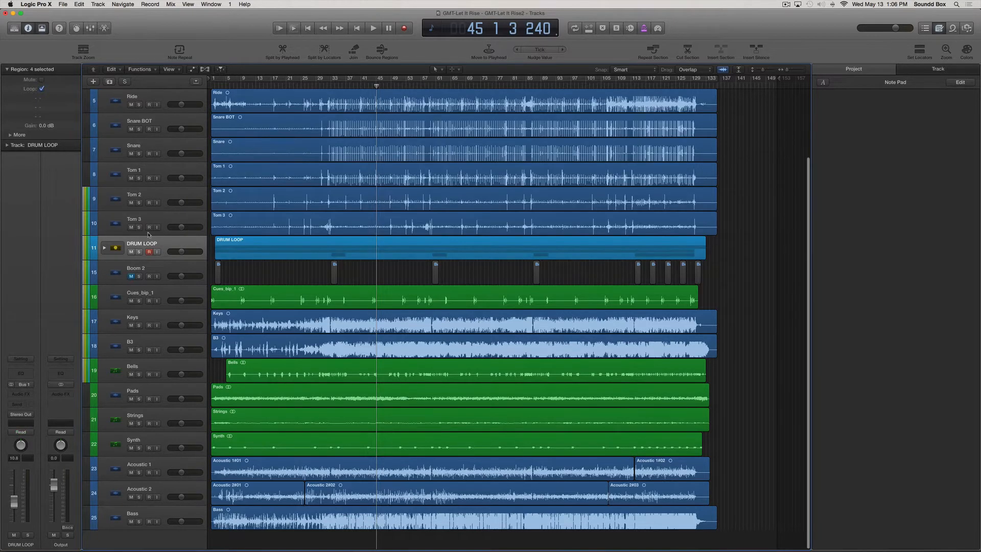
Listen to a short section of the full session from bar 45.
key(space)
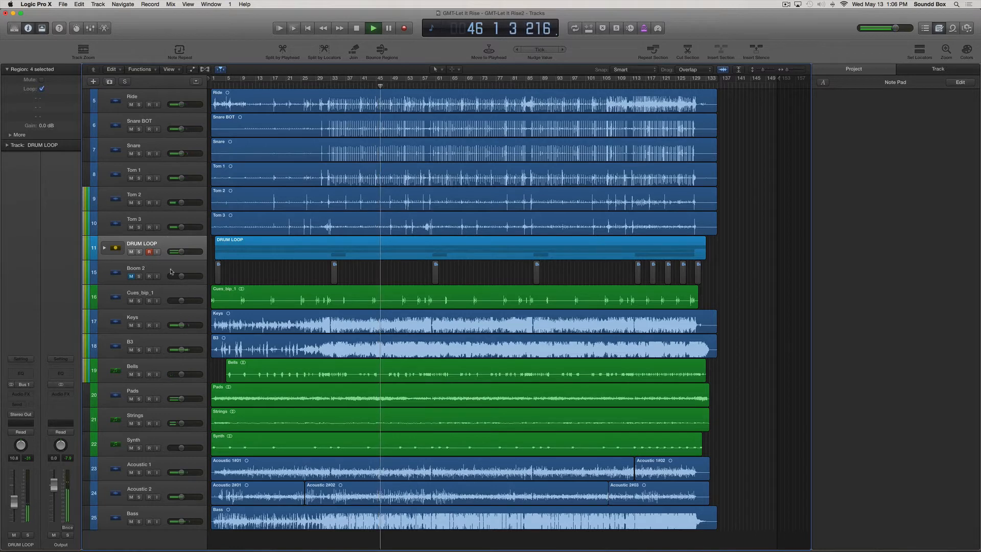
scroll(160, 146, up, 2)
scroll(153, 132, up, 3)
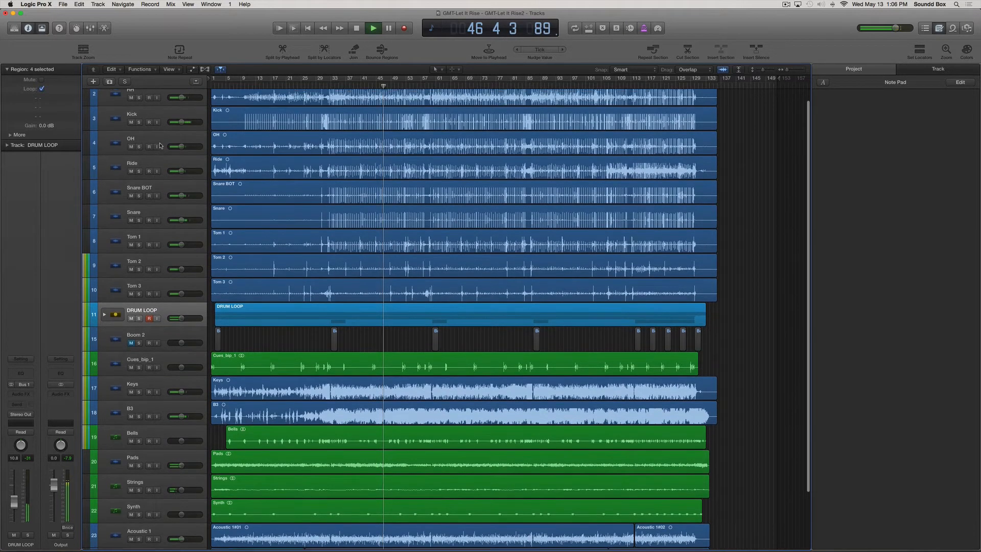
key(space)
Move the Kick track above HH and place the Snare track directly below Kick.
drag(168, 129, 164, 102)
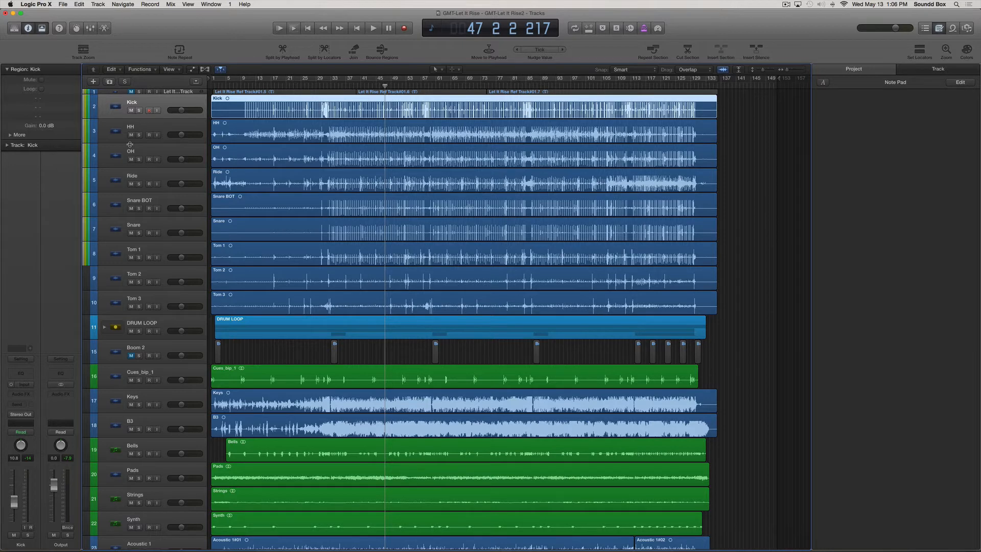
drag(149, 226, 162, 127)
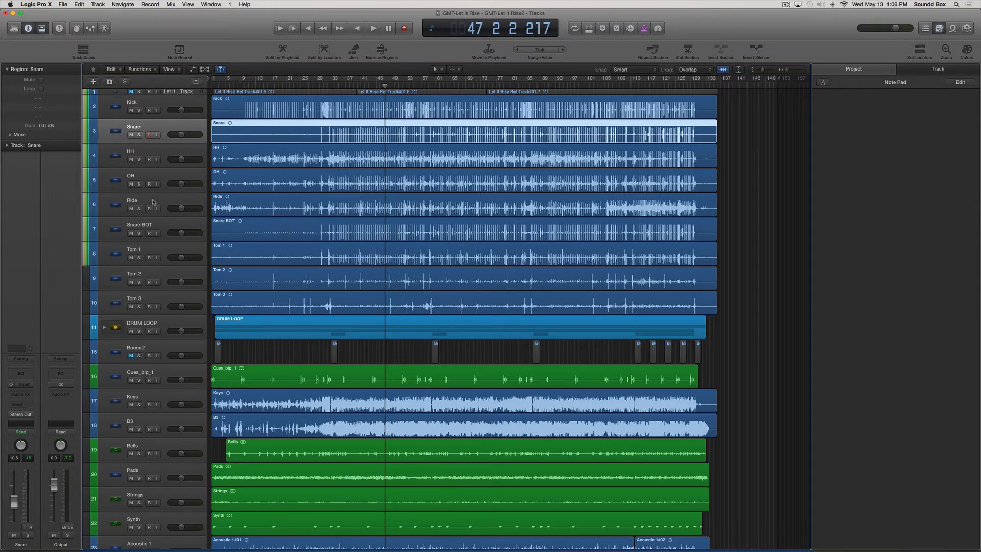
Rename the HH track as Hats and move the Snare BOT track directly below Snare.
click(139, 154)
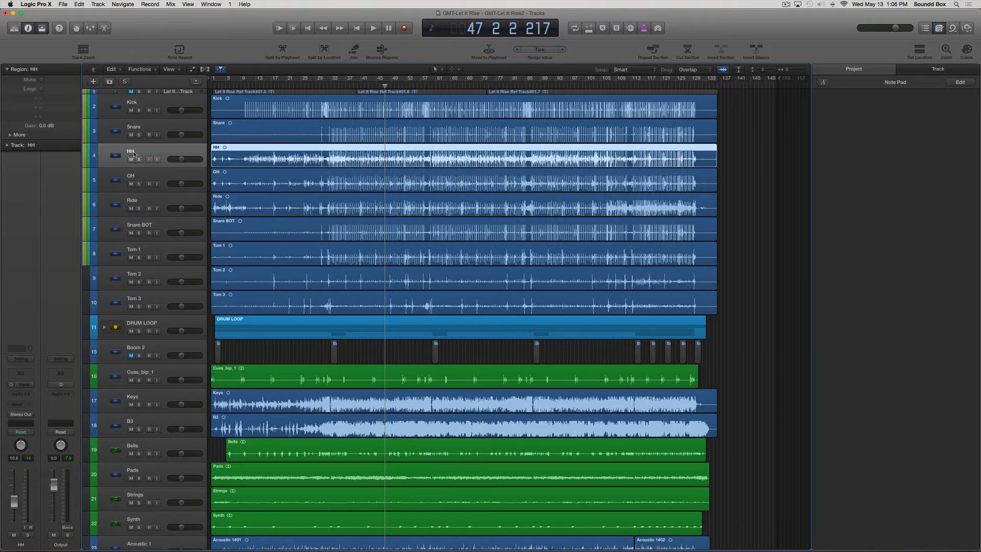
double_click(138, 153)
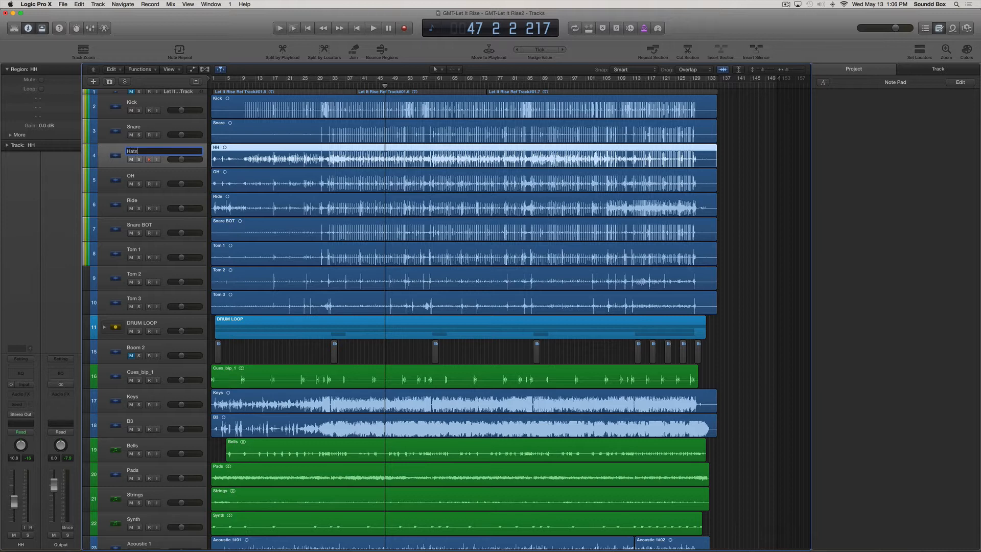
key(Return)
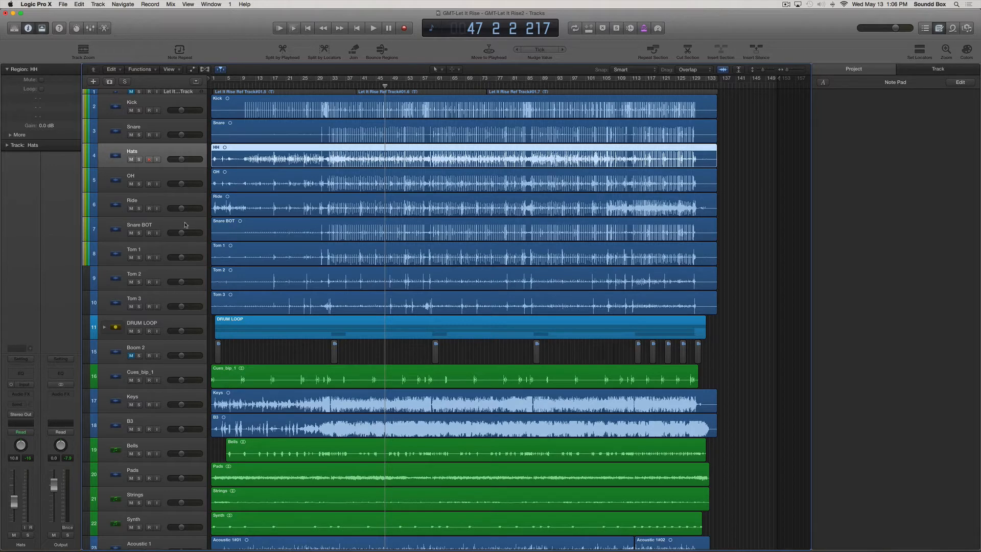
drag(185, 225, 173, 139)
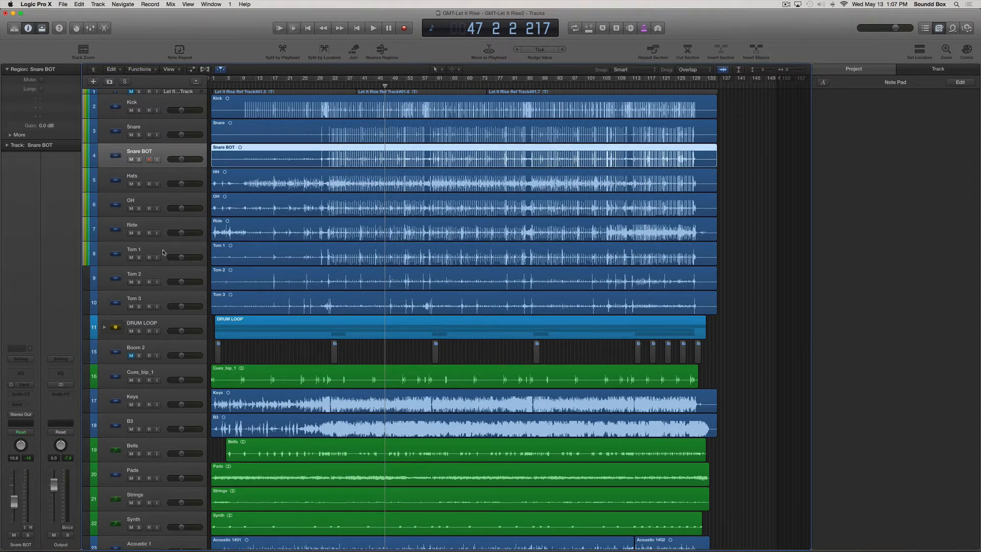
Move the Tom 1, Tom 2 and Tom 3 tracks together to directly below Hats, above OH.
click(170, 301)
shift+click(174, 254)
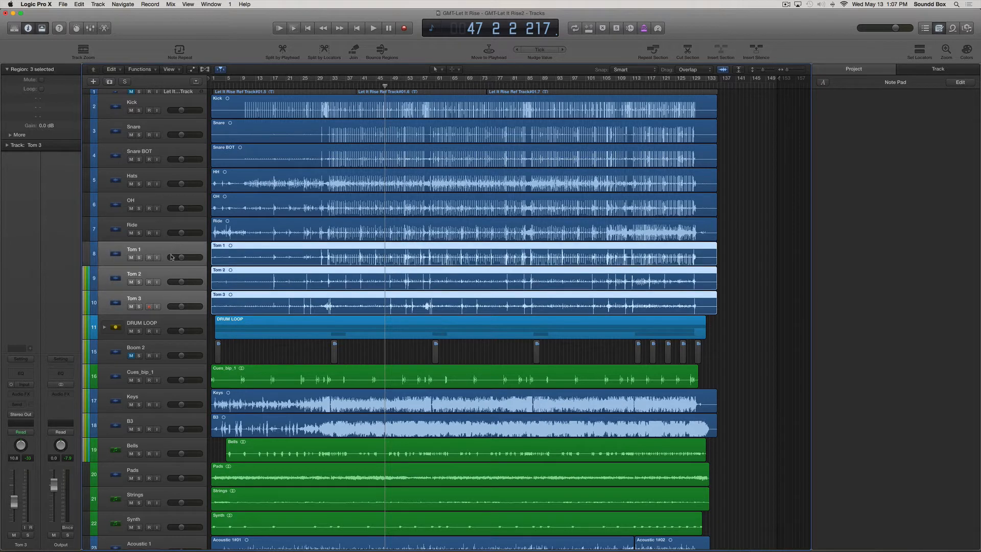
drag(167, 250, 165, 201)
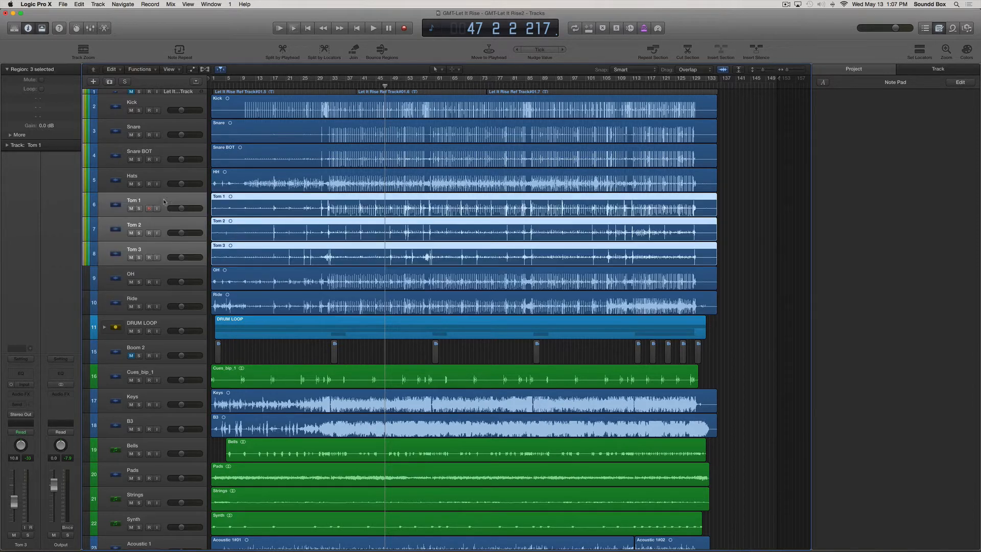
Review the OH and Ride tracks and listen to a short section of the session from bar 47.
click(147, 277)
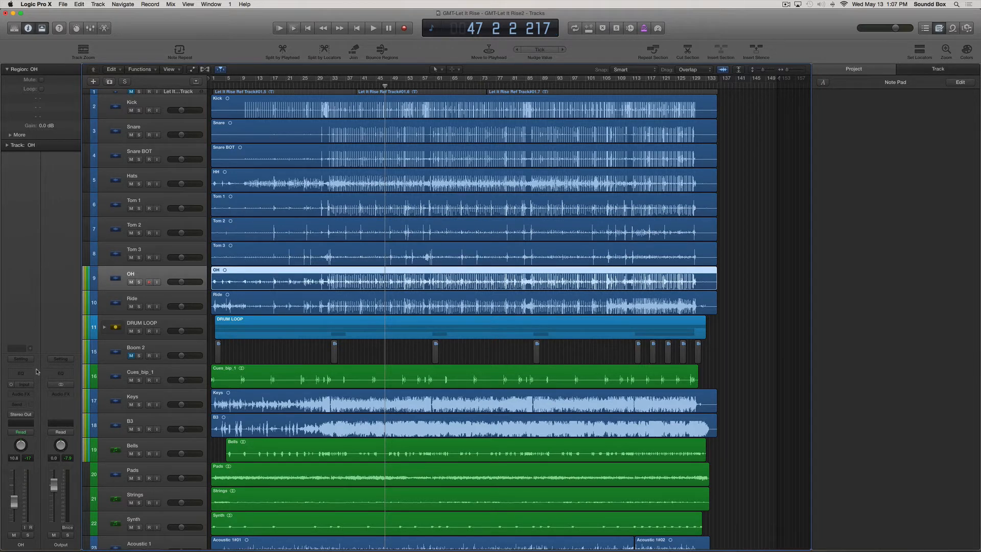
click(162, 301)
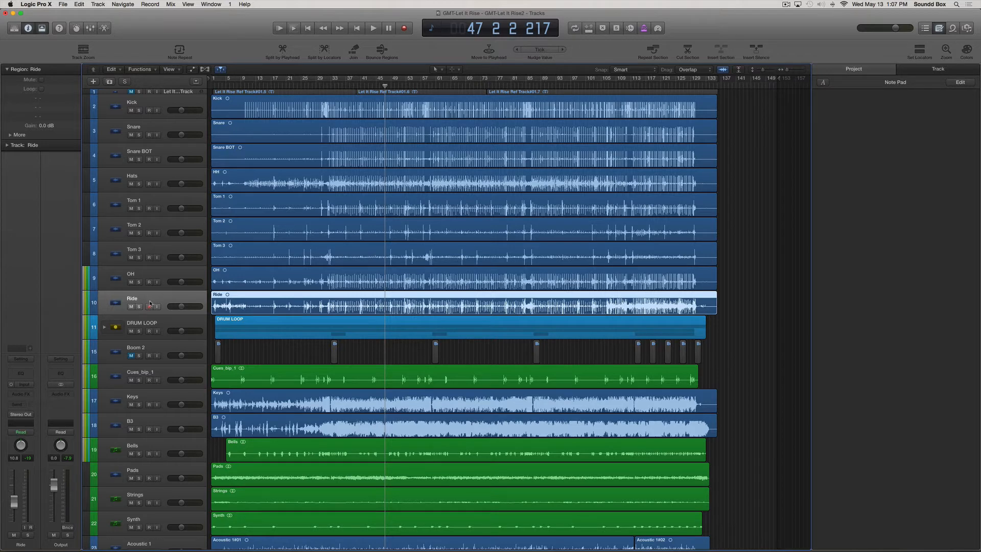
click(170, 274)
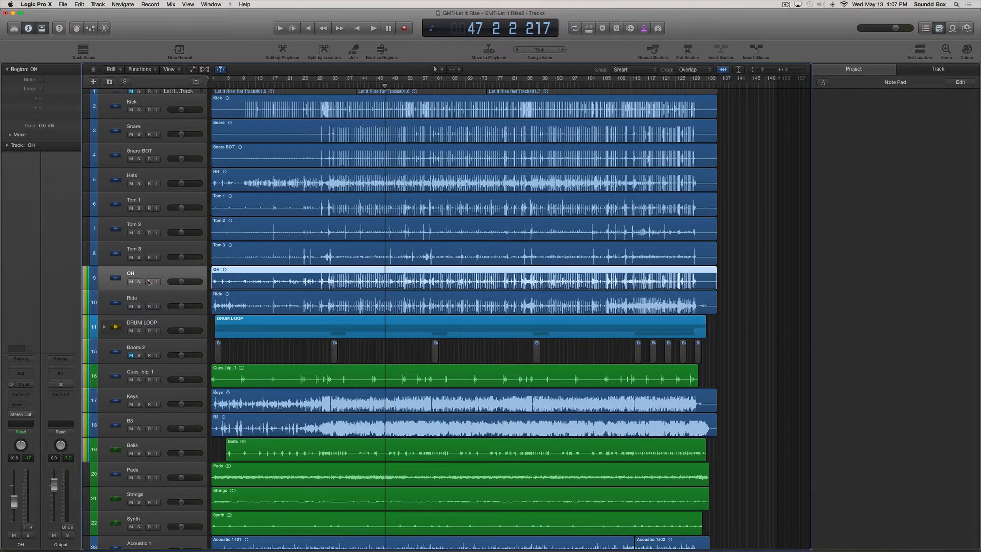
click(149, 282)
click(159, 300)
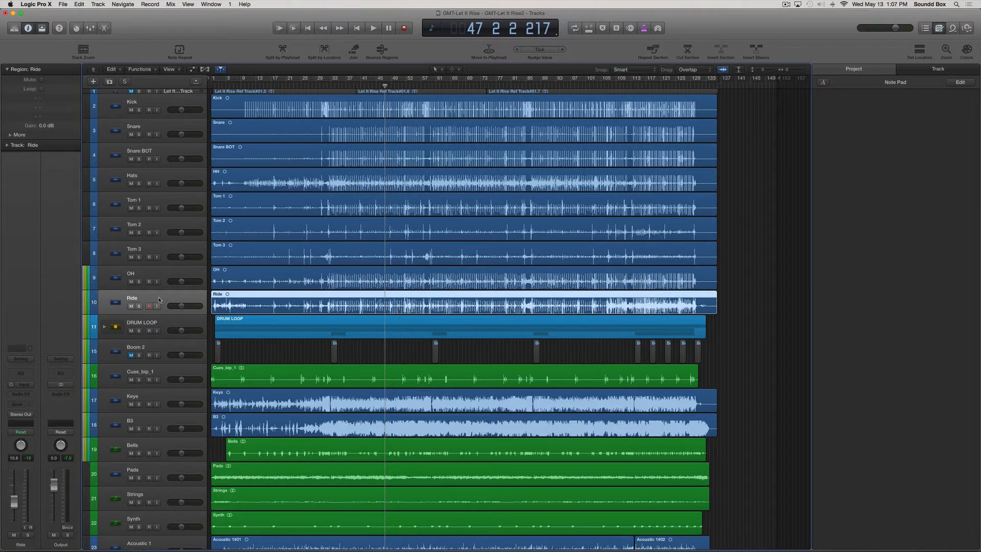
key(space)
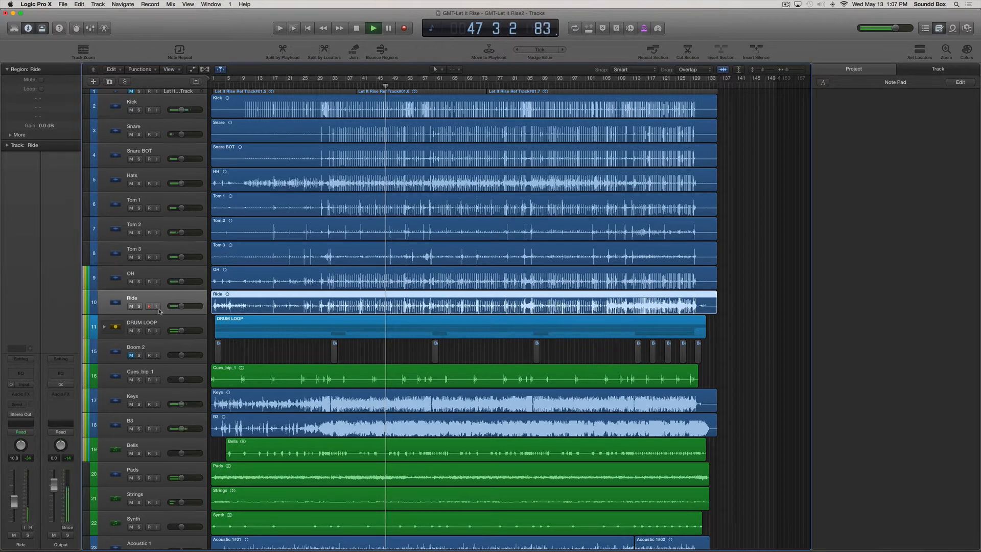
key(space)
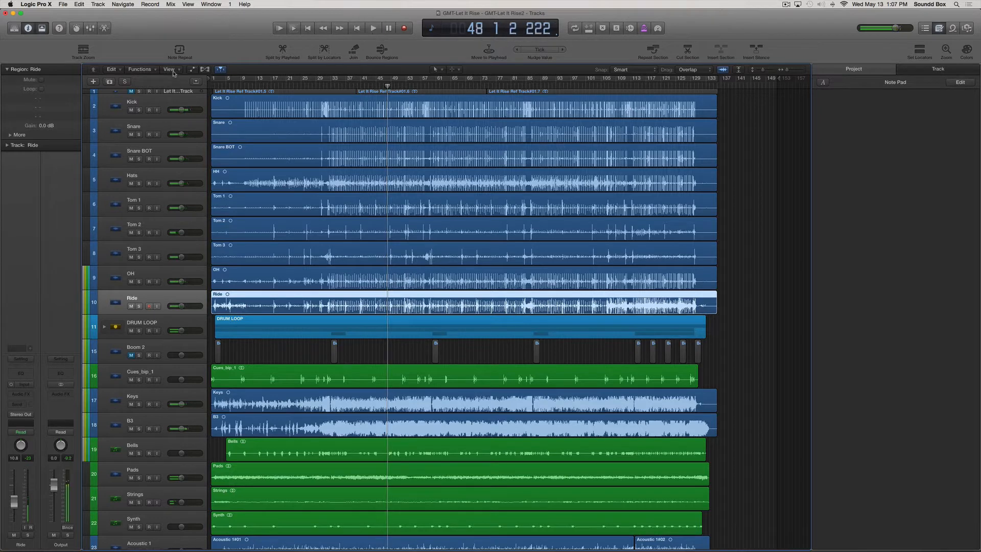
Group the nine drum tracks from Kick through Ride into a Summing Stack.
click(161, 106)
shift+click(159, 300)
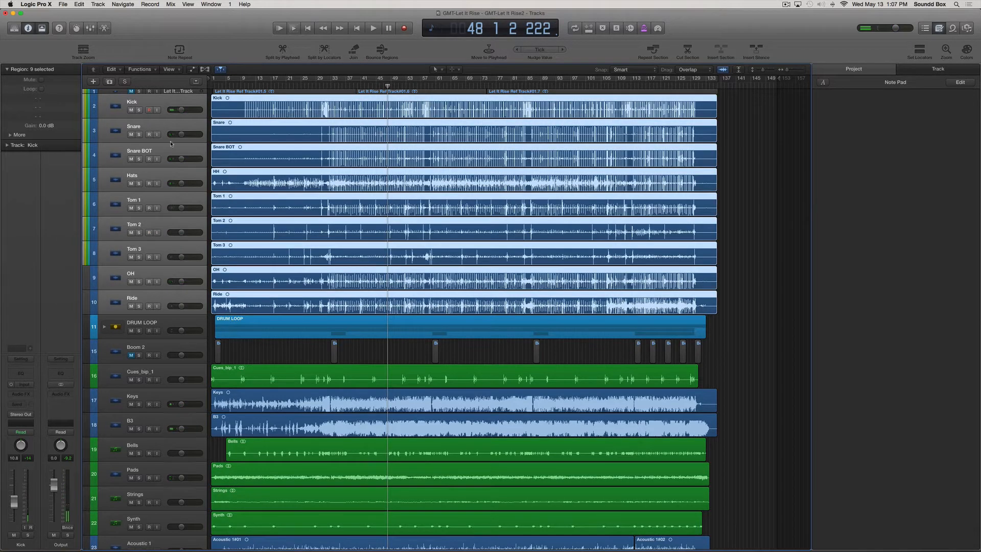
right_click(166, 127)
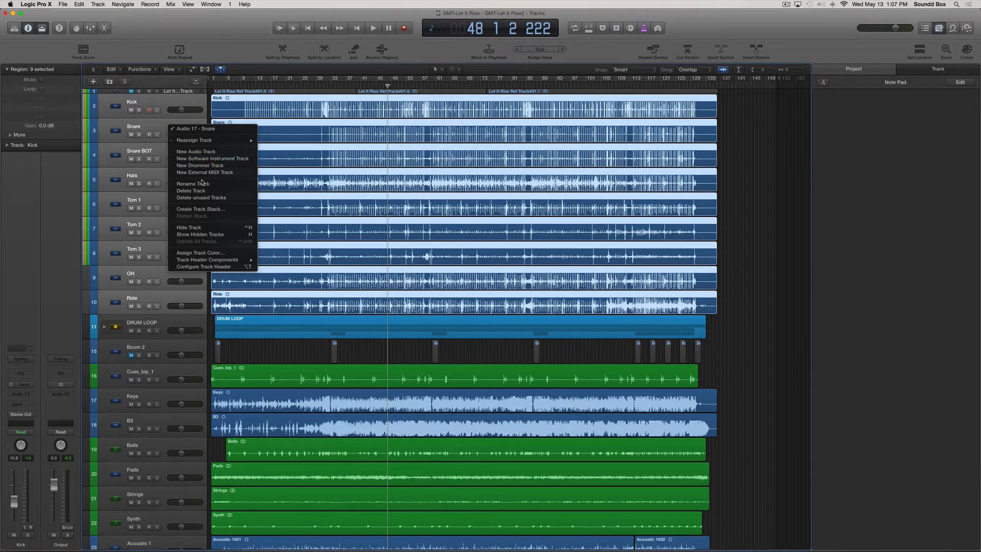
click(200, 209)
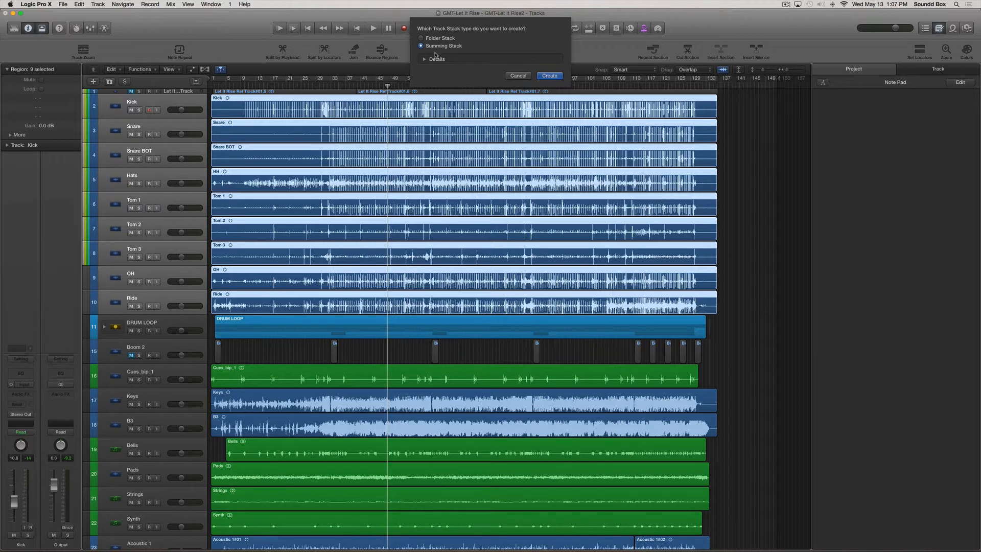
click(549, 75)
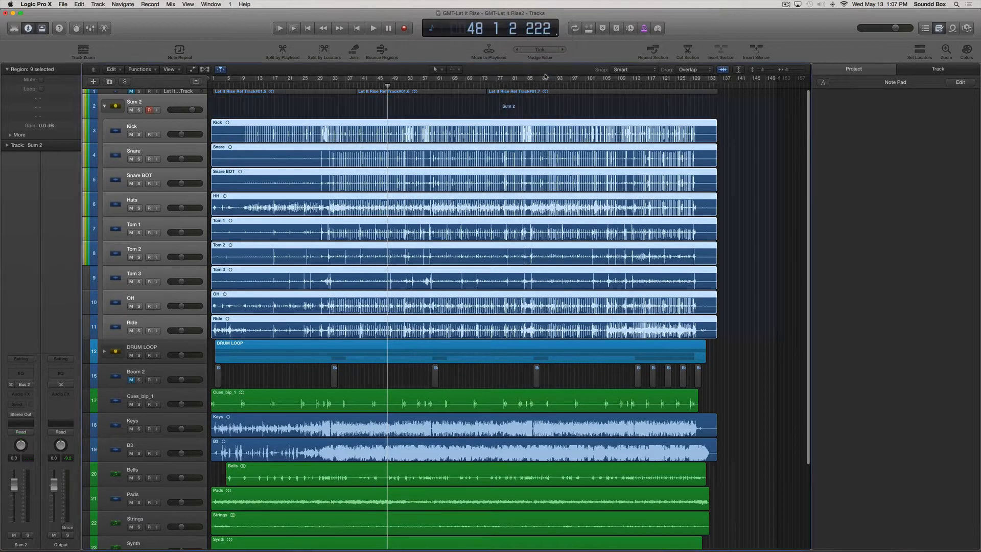